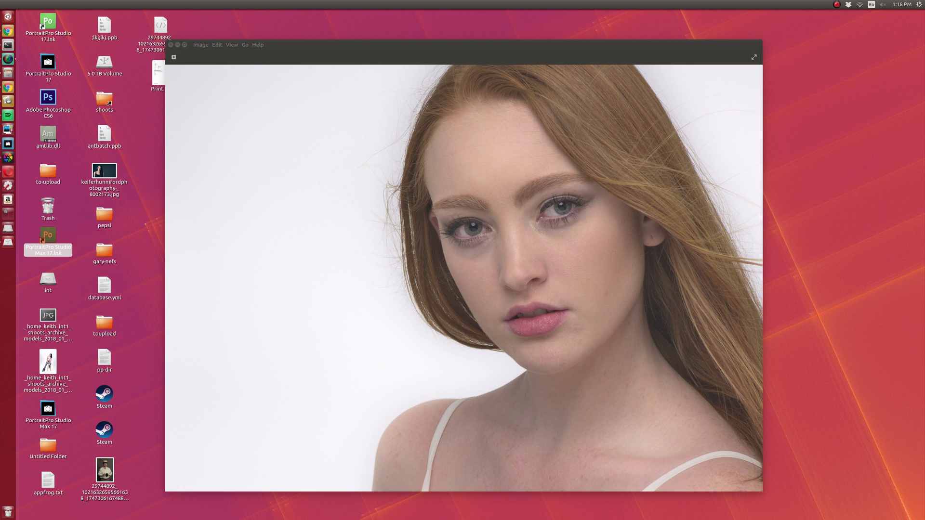
- Switch to the browser and compare the Standard, Studio and Studio Max features on the PortraitPro editions page
key(alt+Tab)
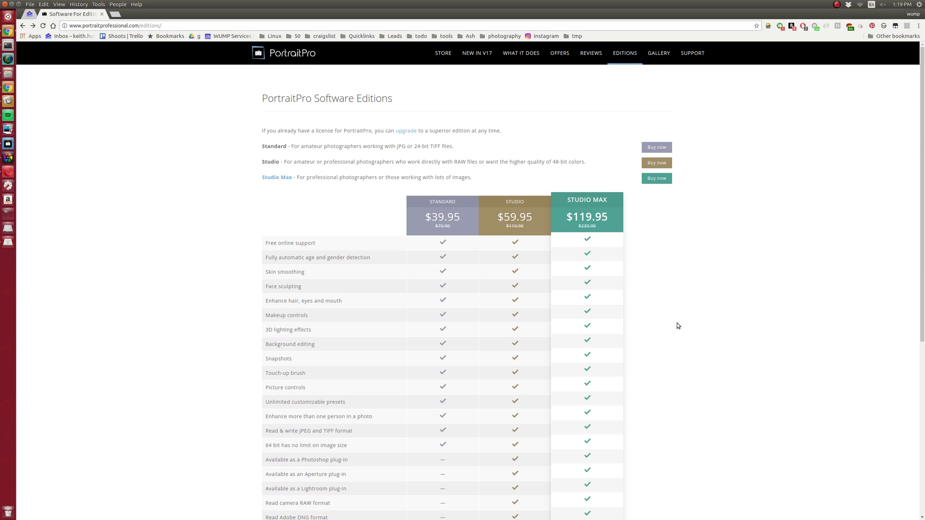
scroll(675, 324, down, 3)
scroll(612, 201, down, 2)
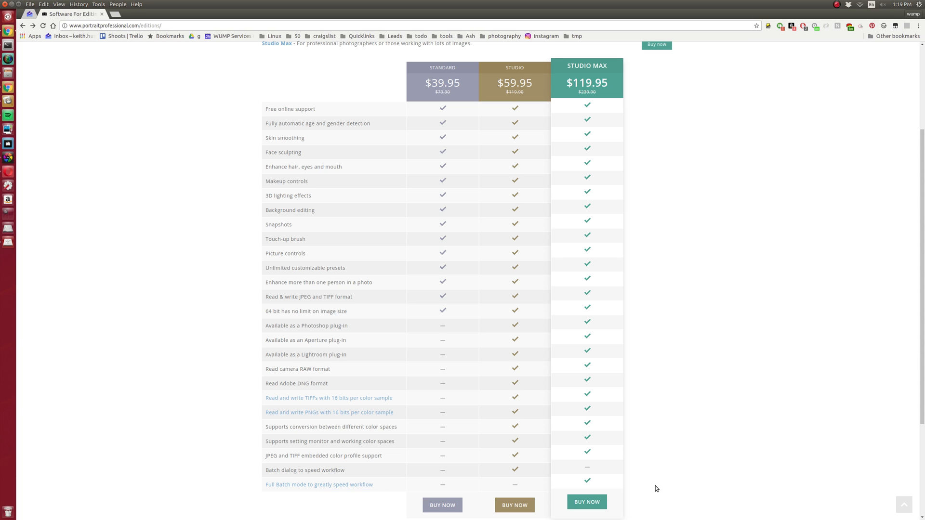
scroll(655, 486, up, 3)
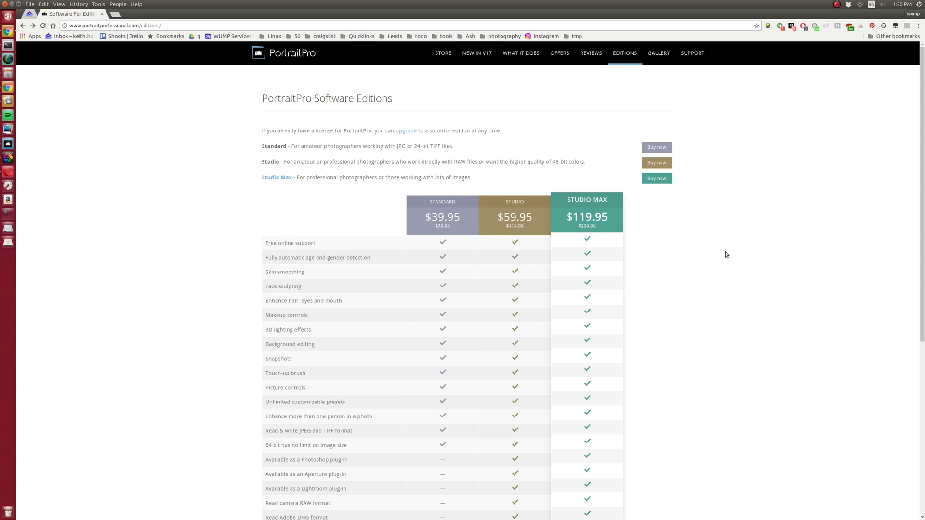
- Open a terminal over the web page and check the installed Wine version with wine --version
key(ctrl+alt+t)
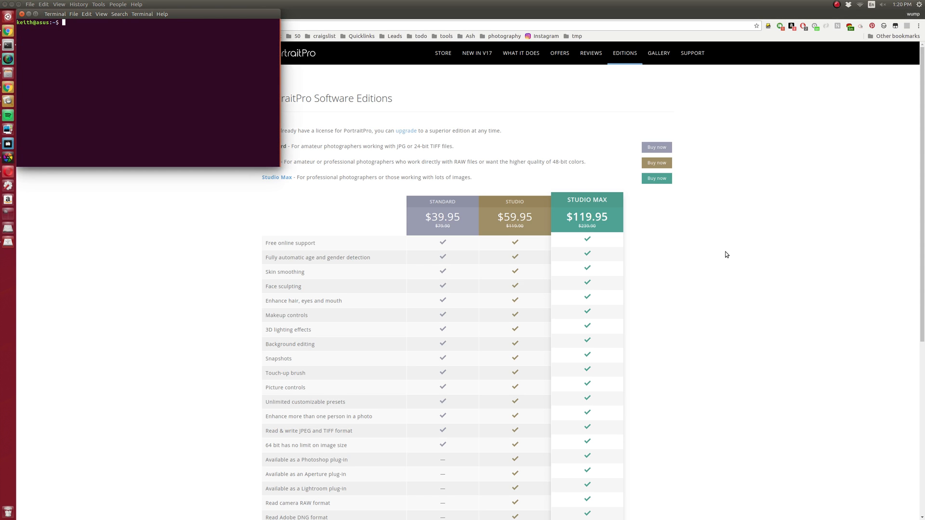
drag(166, 80, 628, 286)
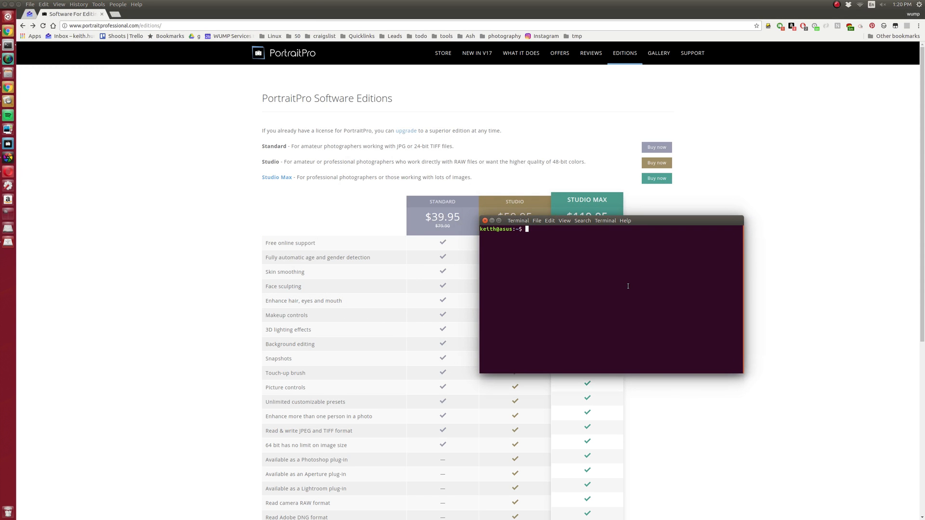
text(wine --versin)
key(Return)
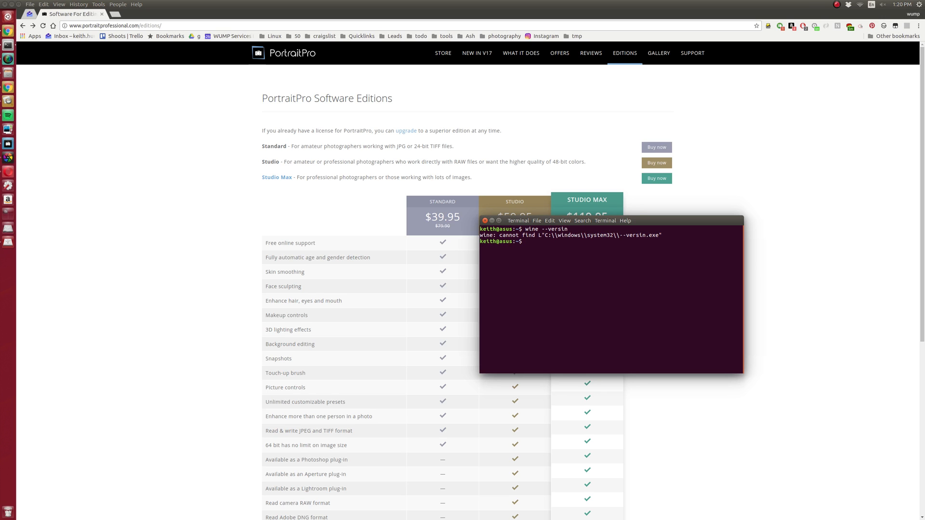
key(Up)
key(Left)
text(o)
key(Return)
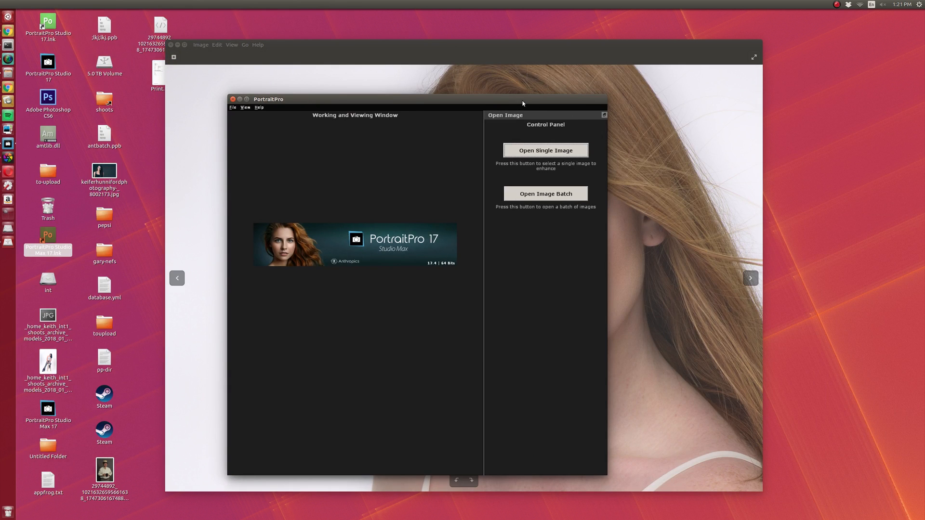
- Close the empty PortraitPro window and open the portrait photo from the image viewer in PortraitPro
double_click(522, 99)
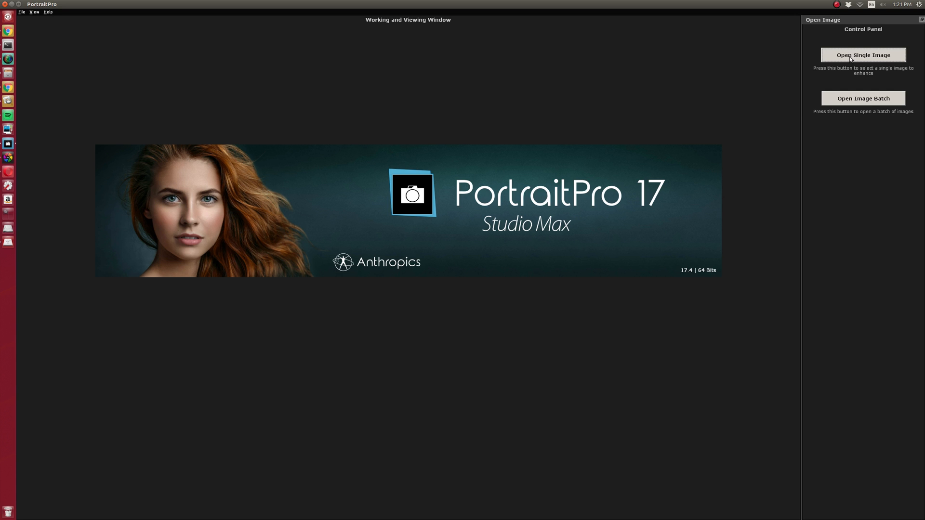
click(5, 5)
right_click(452, 204)
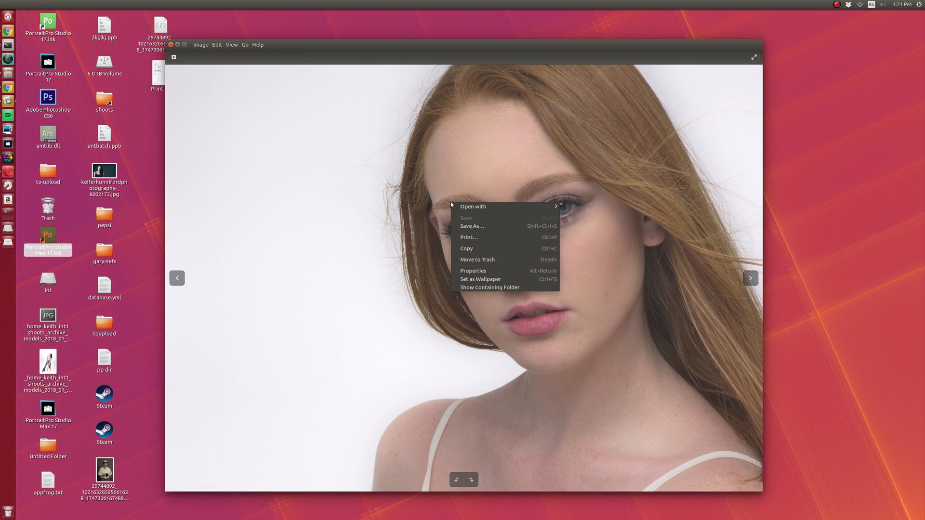
mouse_move(546, 210)
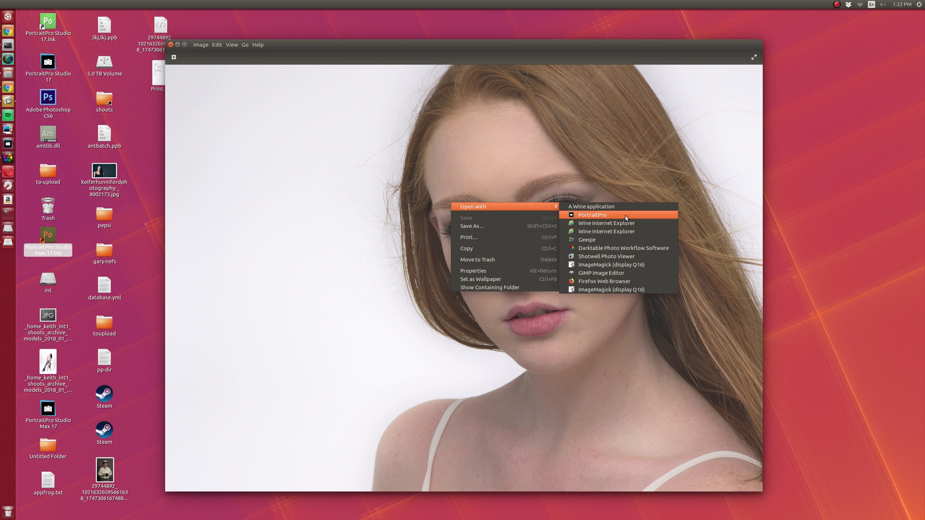
click(629, 216)
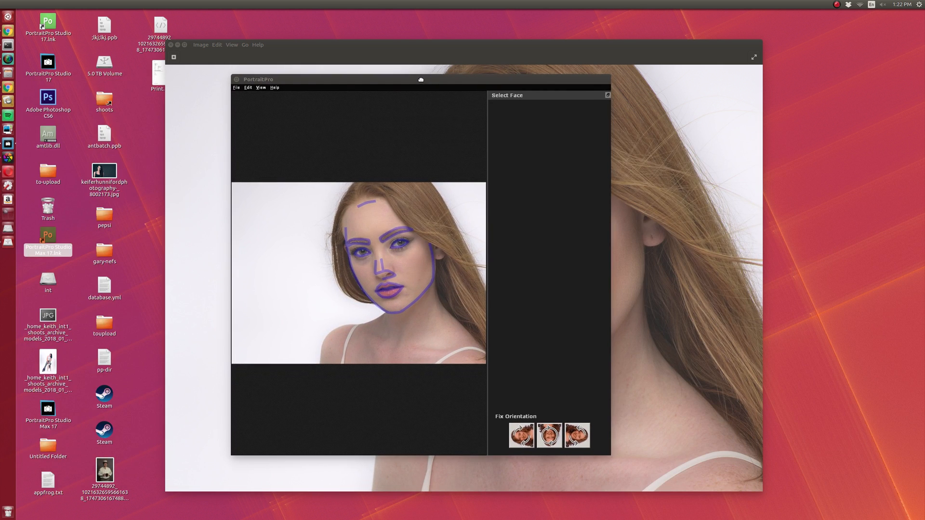
- Set the gender of the detected face to Female
drag(421, 79, 421, 80)
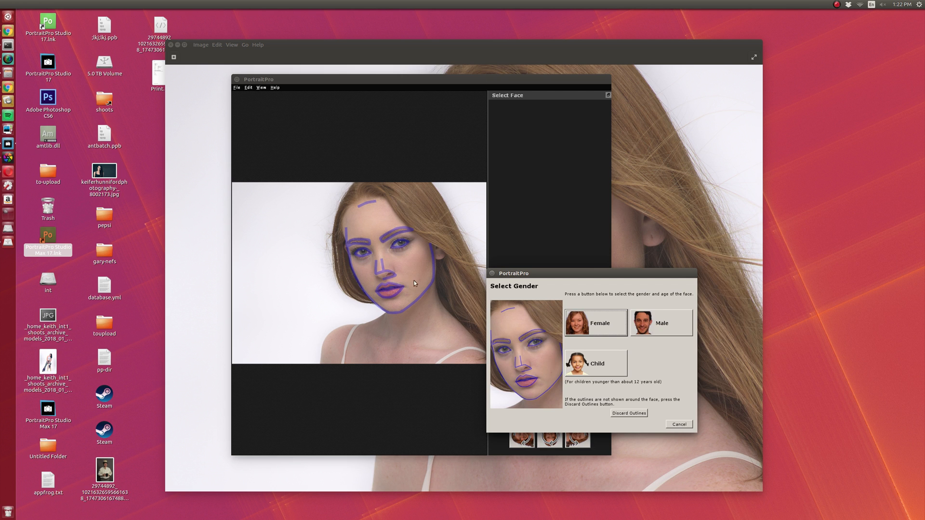
click(597, 326)
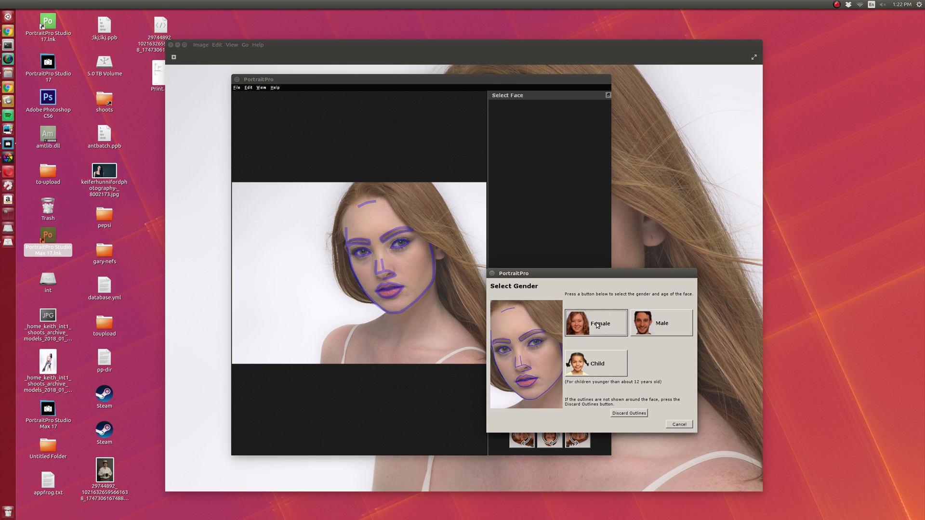
- Maximise the editing window and show the portrait before and after side by side
double_click(535, 79)
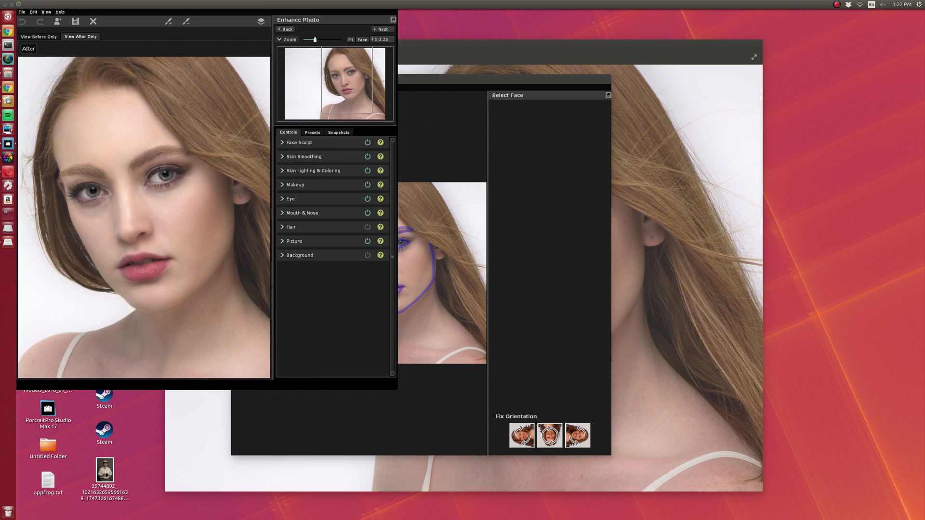
double_click(426, 3)
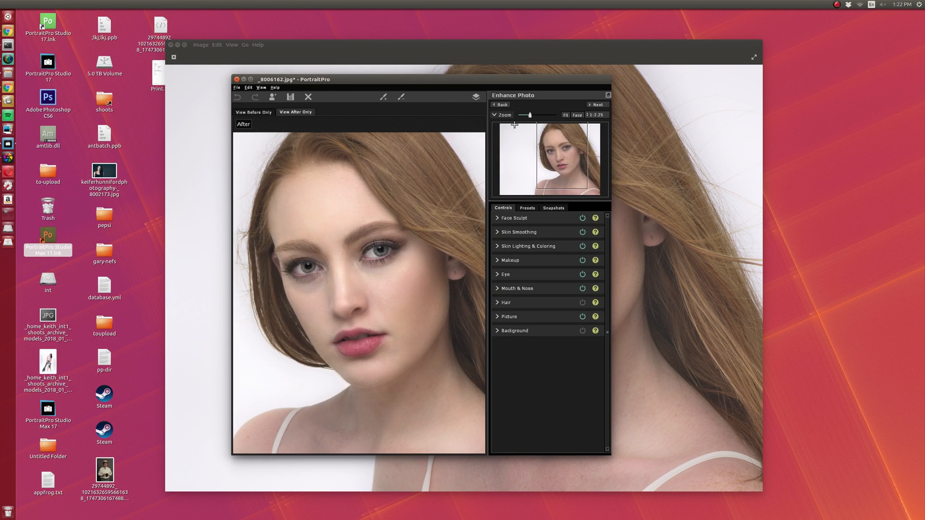
double_click(498, 81)
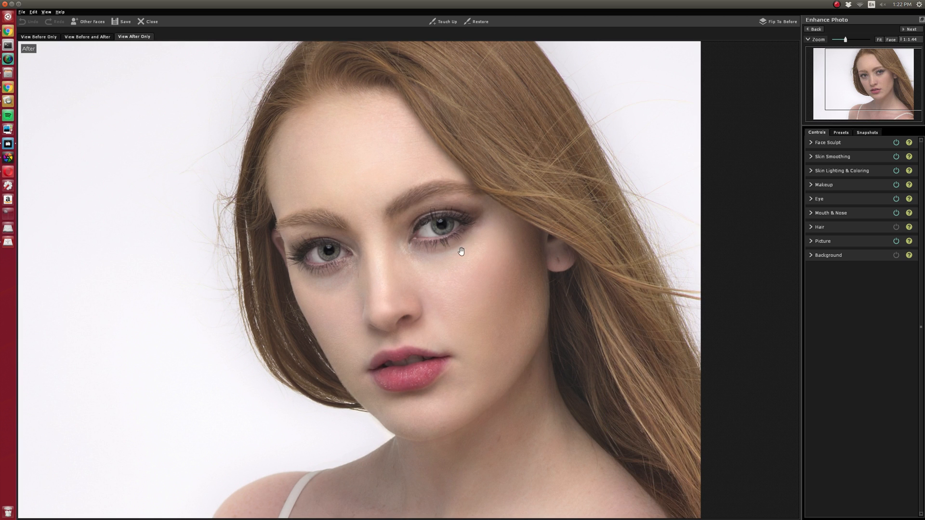
click(85, 37)
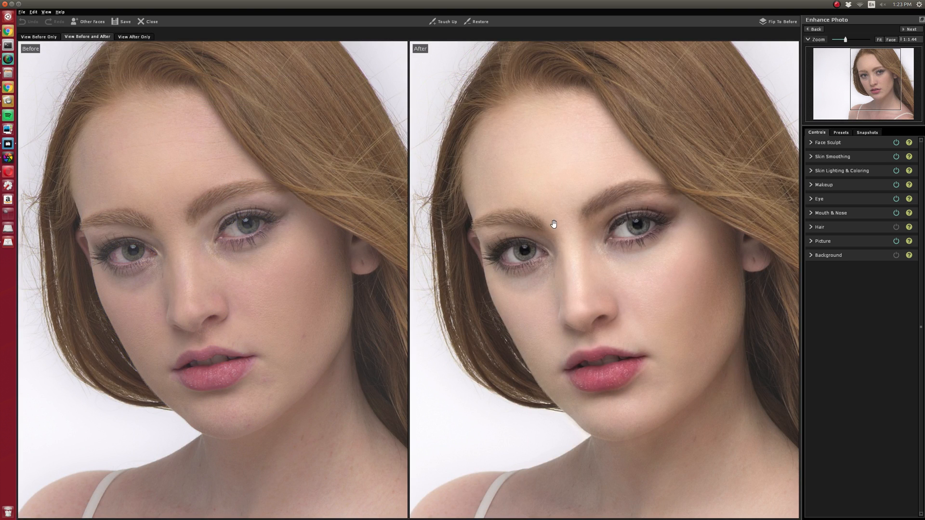
- Try the Glamorous and Glamorous 2 global presets on the portrait
click(841, 132)
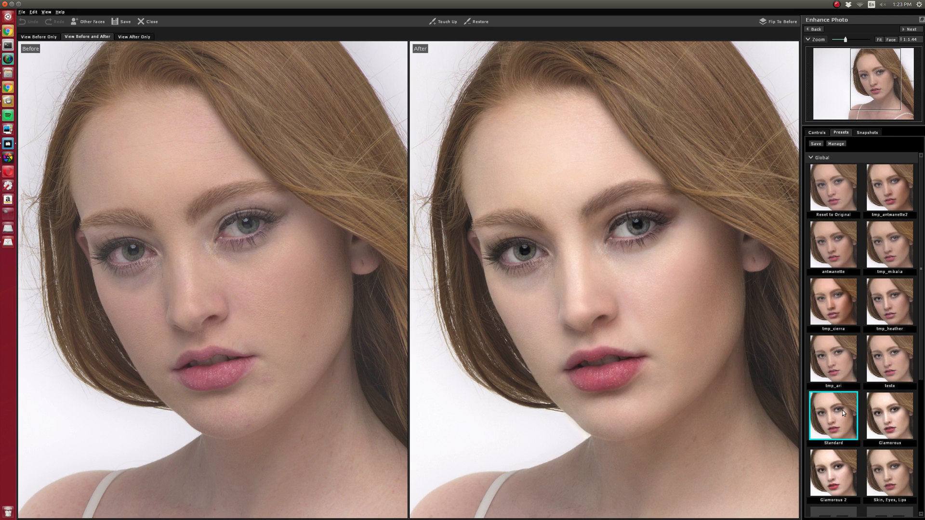
click(902, 411)
scroll(893, 412, down, 1)
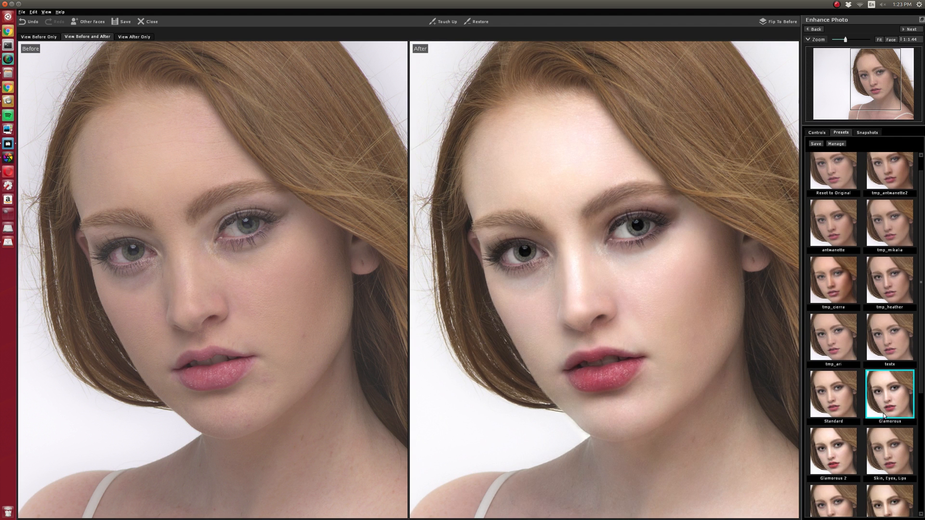
click(847, 433)
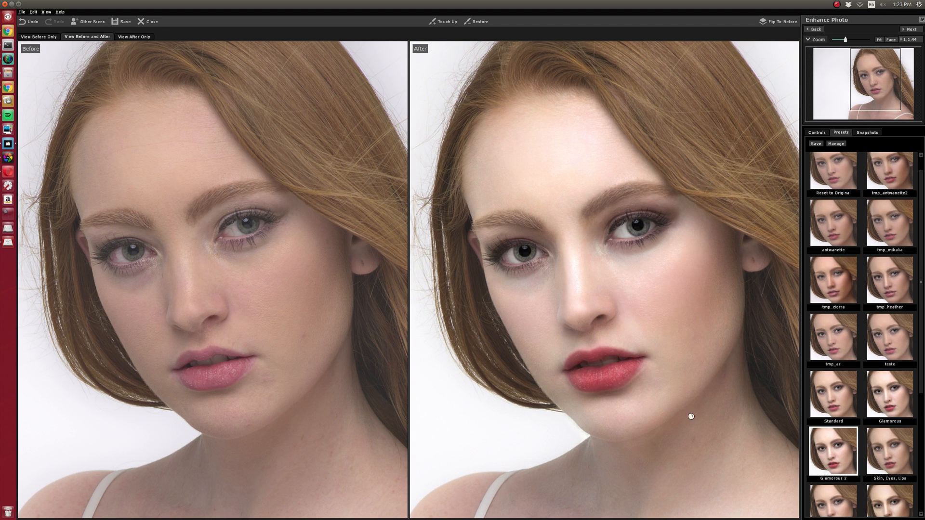
scroll(680, 413, up, 1)
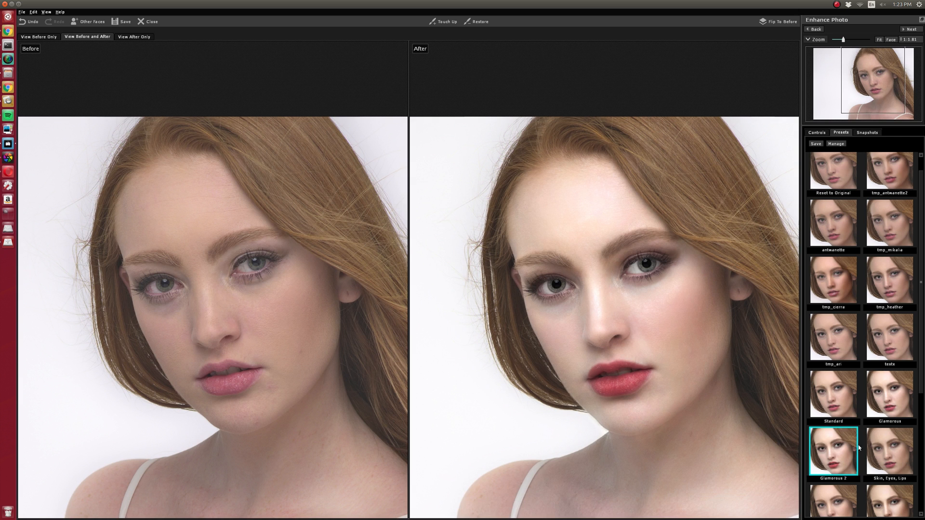
- Try the Maximum Lighting, Maximum Sculpt, No Lighting and No Sculpt global presets on the portrait
scroll(878, 450, down, 3)
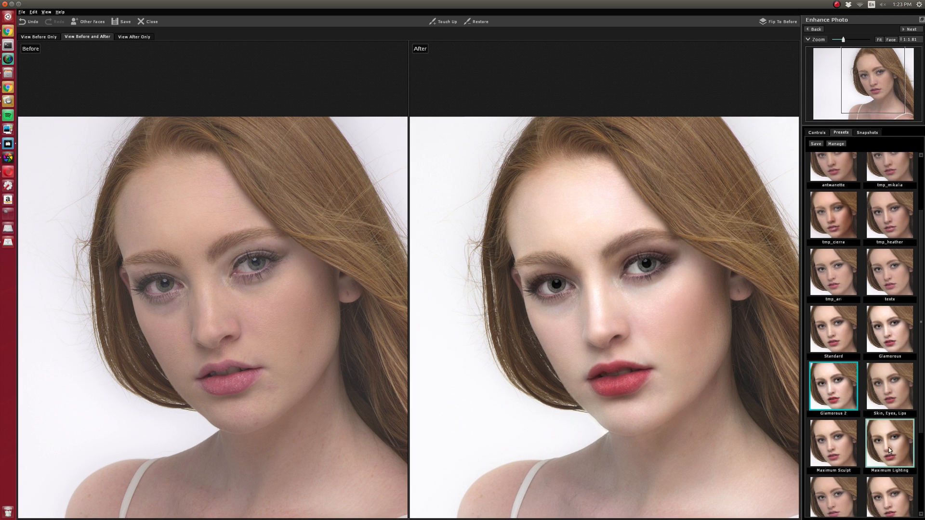
click(888, 446)
scroll(862, 423, down, 2)
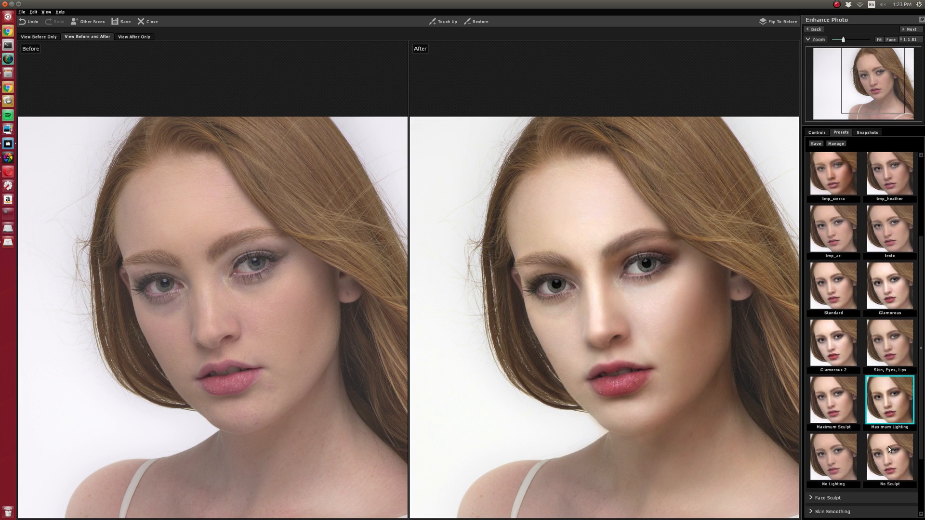
click(836, 407)
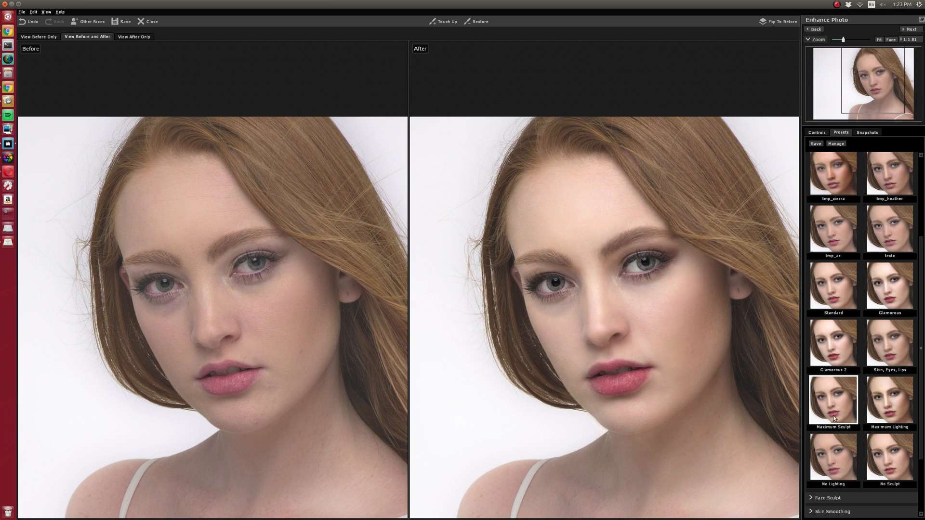
click(833, 445)
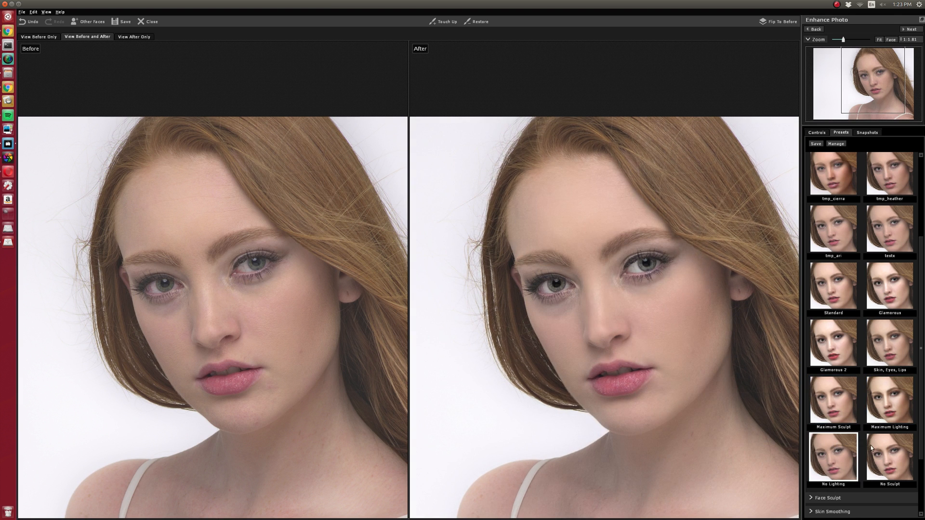
click(887, 448)
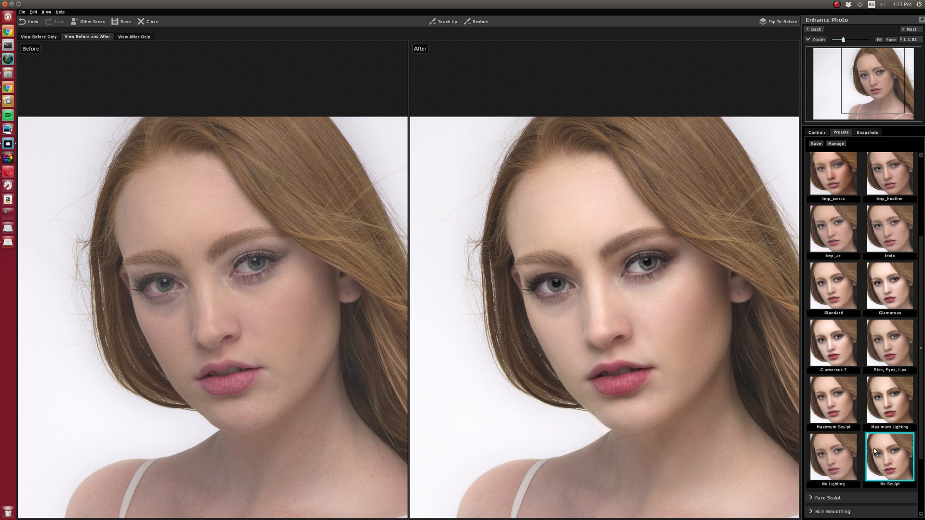
- Remove all enhancements from the portrait with the Reset to Original preset
scroll(874, 450, up, 3)
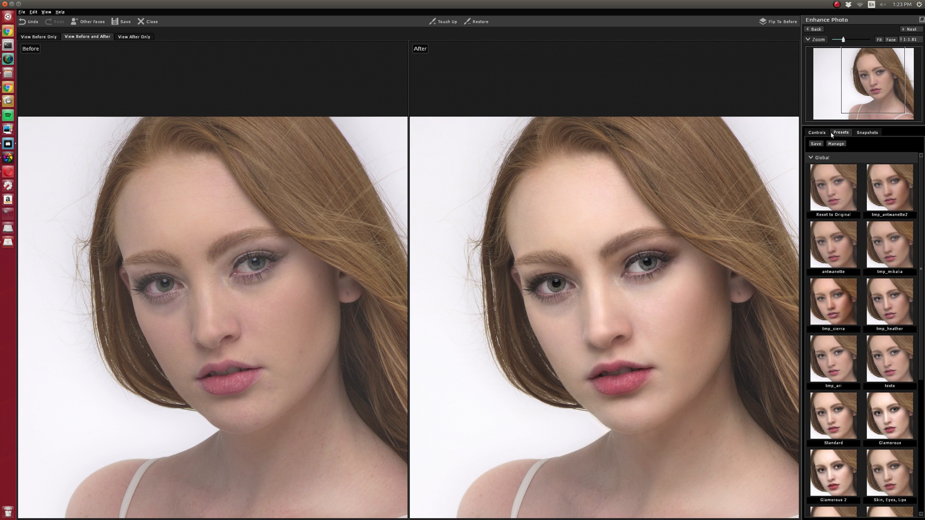
click(836, 202)
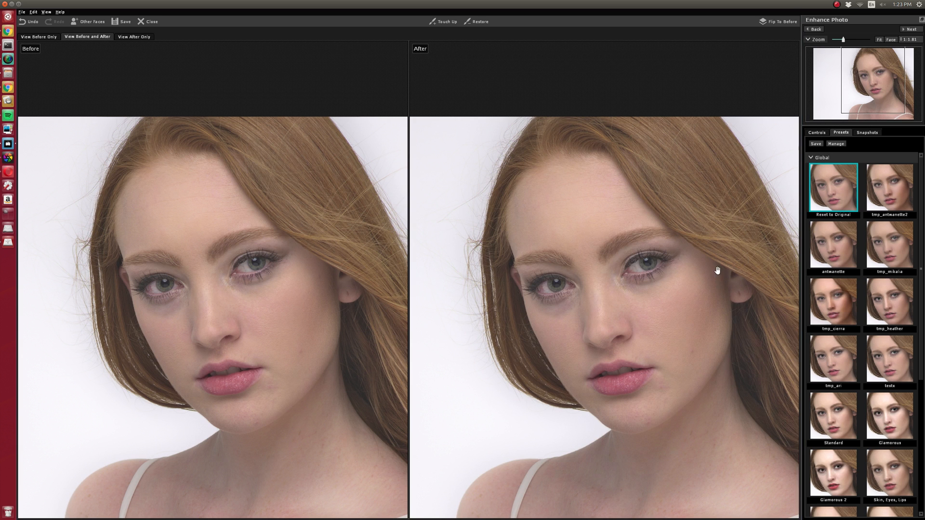
drag(717, 270, 703, 210)
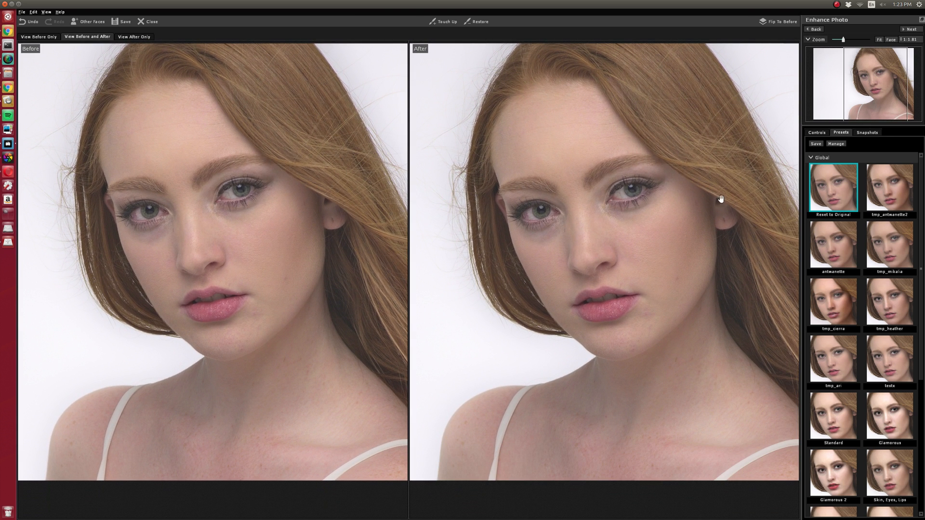
- Try Face Sculpt on the portrait with Master Fade at 11 and Face Shape at 43
click(817, 134)
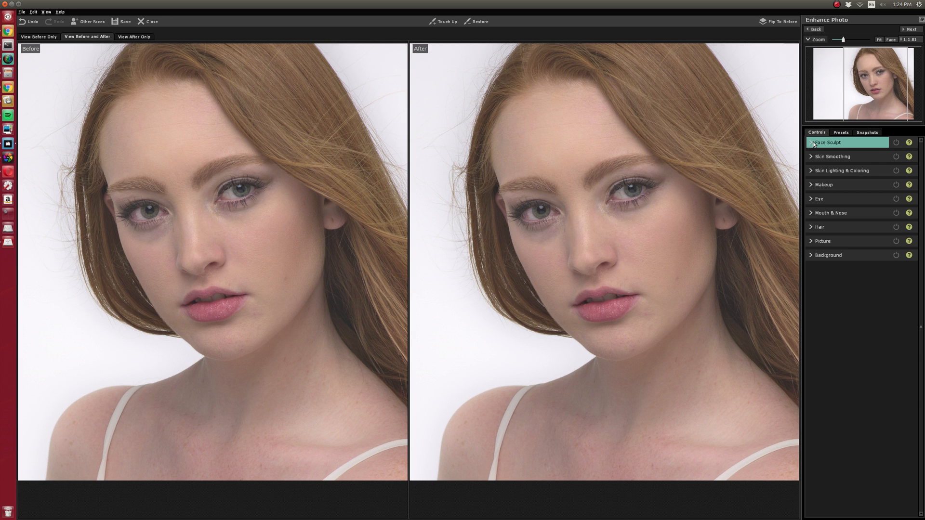
click(825, 145)
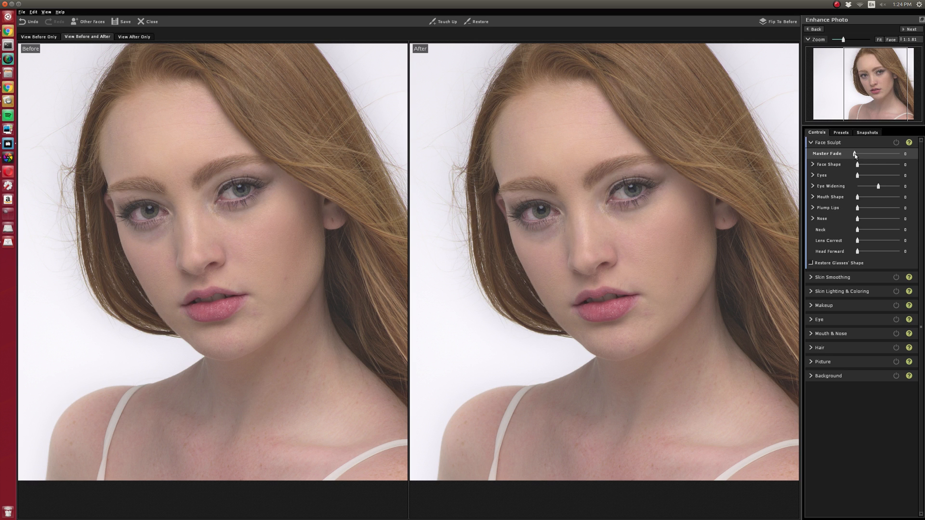
mouse_move(854, 154)
mouse_down()
mouse_move(869, 152)
mouse_move(856, 153)
mouse_up()
drag(853, 153, 861, 199)
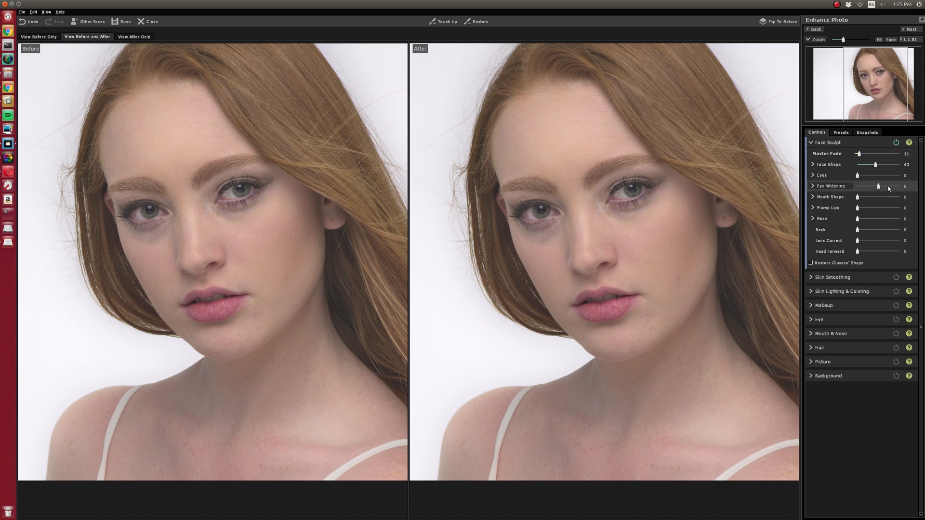
- Set Face Sculpt to Eye Widening -100, Neck 45 and Head Forward 61, with Master Fade and Face Shape at 0
drag(888, 188, 856, 195)
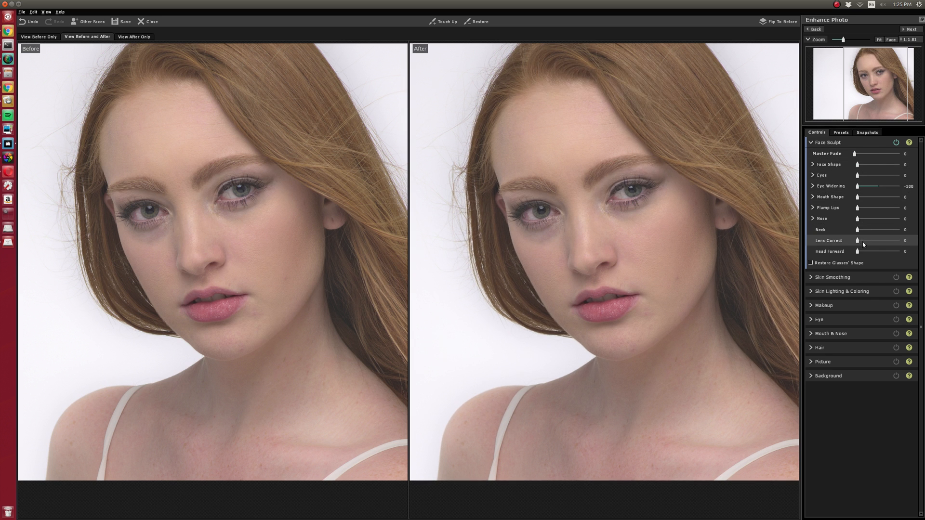
drag(858, 251, 877, 234)
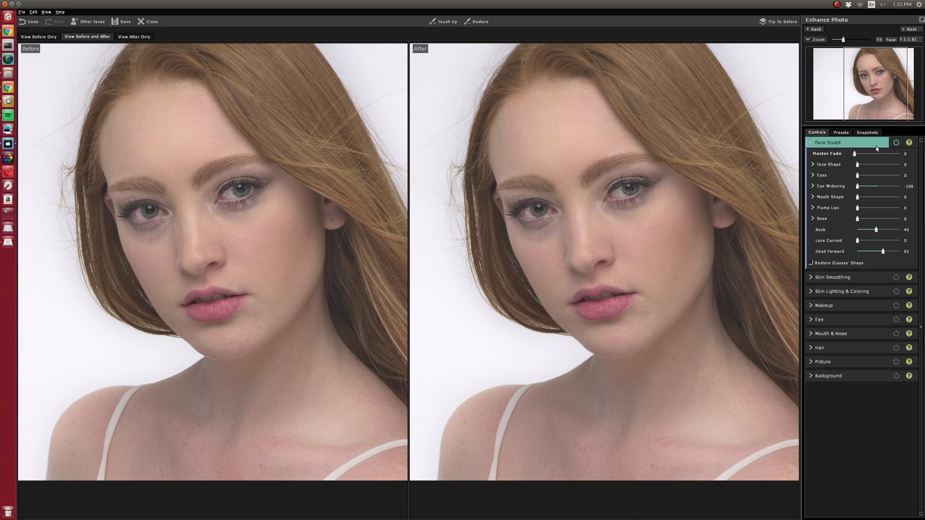
click(829, 143)
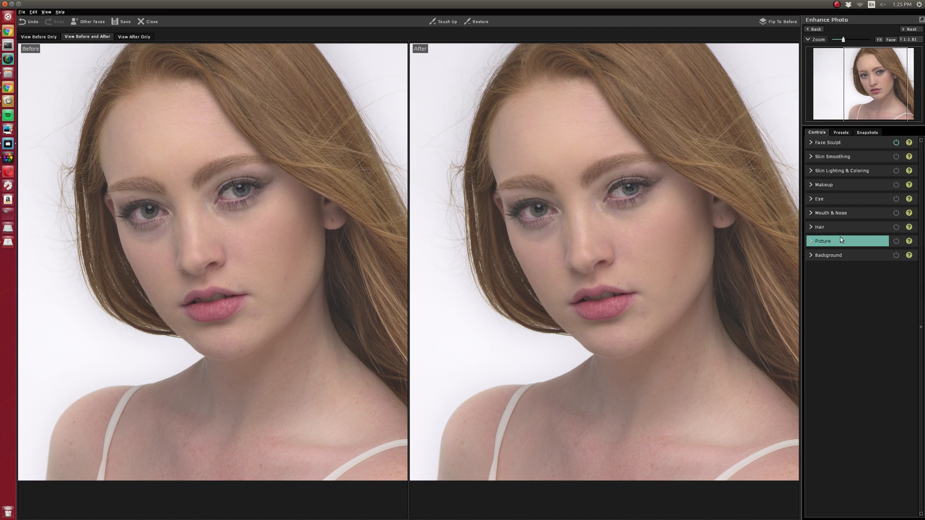
- Try full Skin Smoothing with Master Fade at 100, then reduce it to Around Eyes 40, Imperfections 26 and 2 for wrinkles, shadows, pores and shine
click(838, 156)
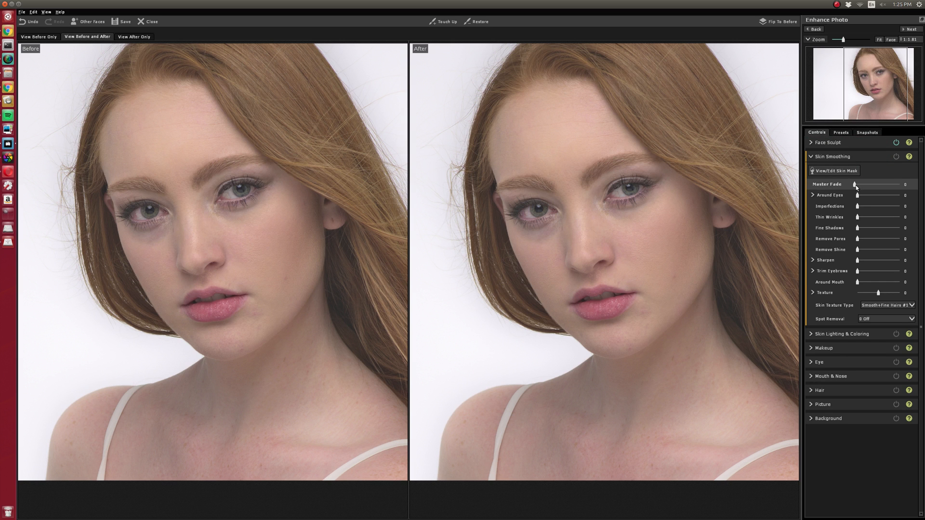
mouse_move(855, 185)
mouse_down()
mouse_move(899, 185)
mouse_move(845, 191)
mouse_up()
drag(902, 189, 900, 187)
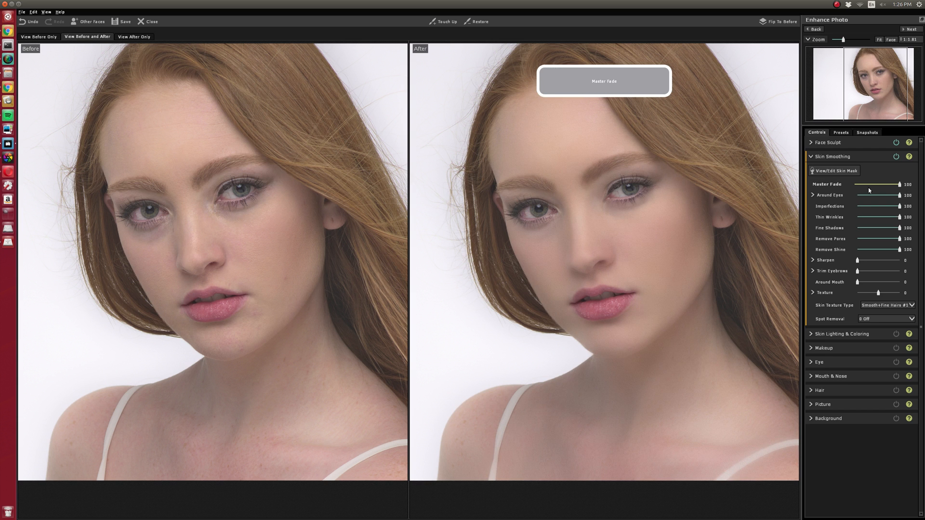
mouse_move(869, 190)
mouse_down()
mouse_move(853, 185)
mouse_move(888, 198)
mouse_move(853, 197)
mouse_move(875, 195)
mouse_move(861, 206)
mouse_move(876, 204)
mouse_move(853, 202)
mouse_move(869, 203)
mouse_up()
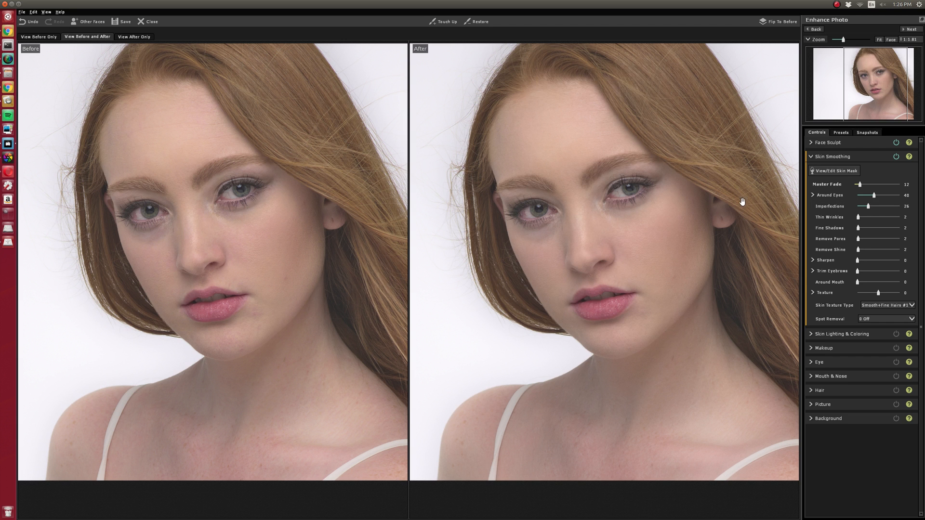
- Show only the After version of the portrait, enlarged for a closer look
mouse_move(121, 63)
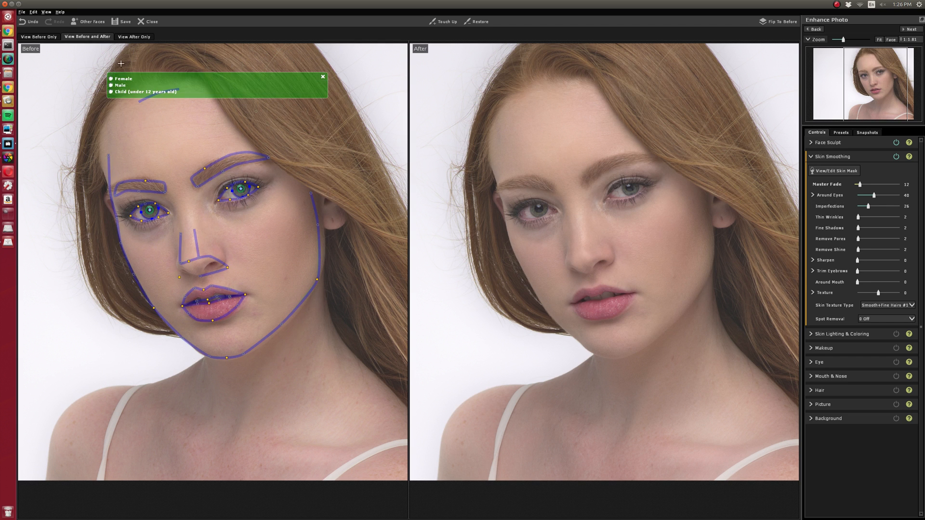
click(135, 36)
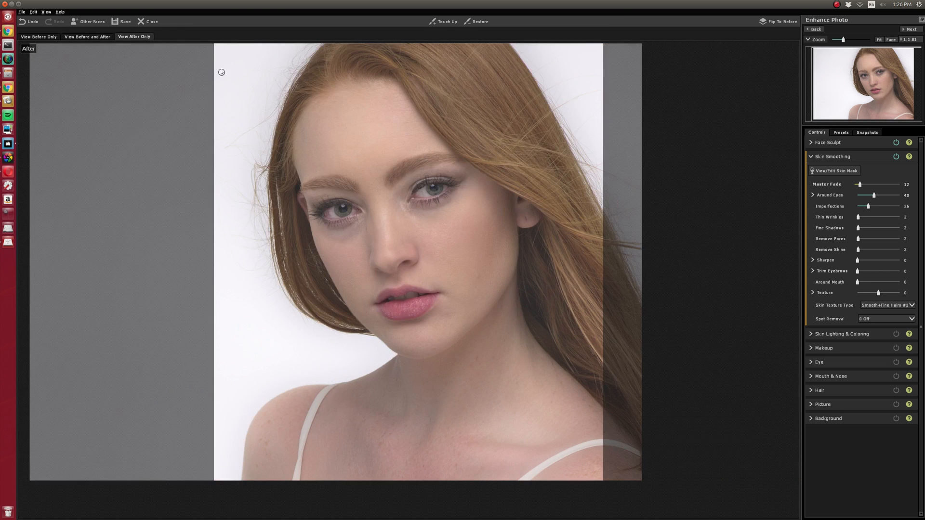
scroll(306, 181, up, 1)
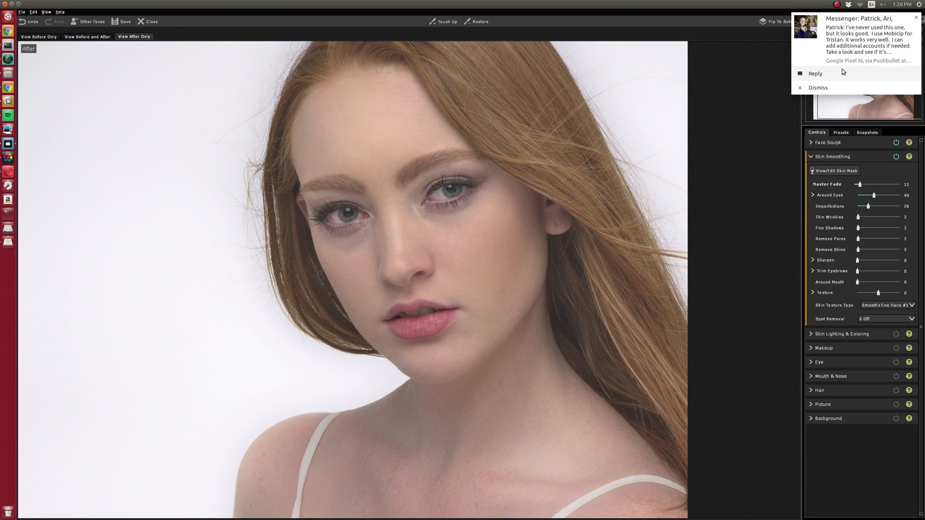
- Disconnect the computer from its Wi-Fi network and close the incoming message notification
click(860, 5)
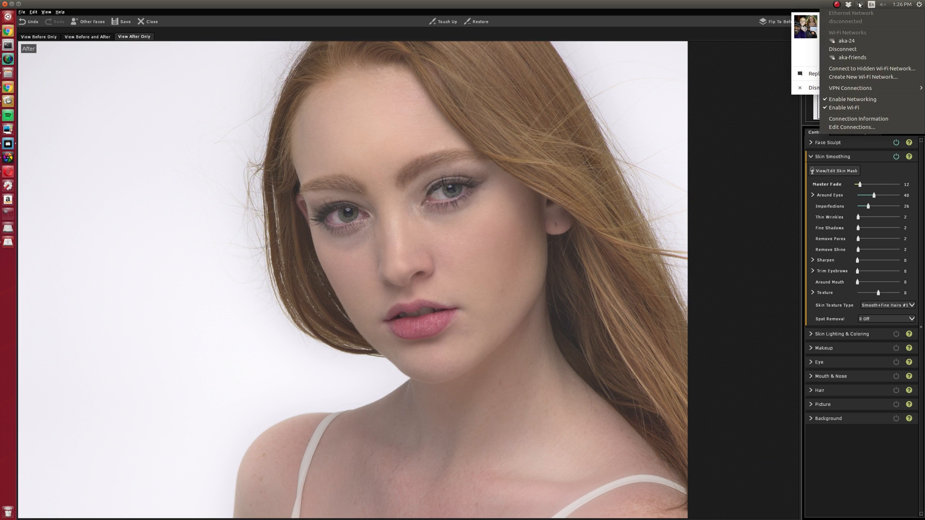
click(856, 50)
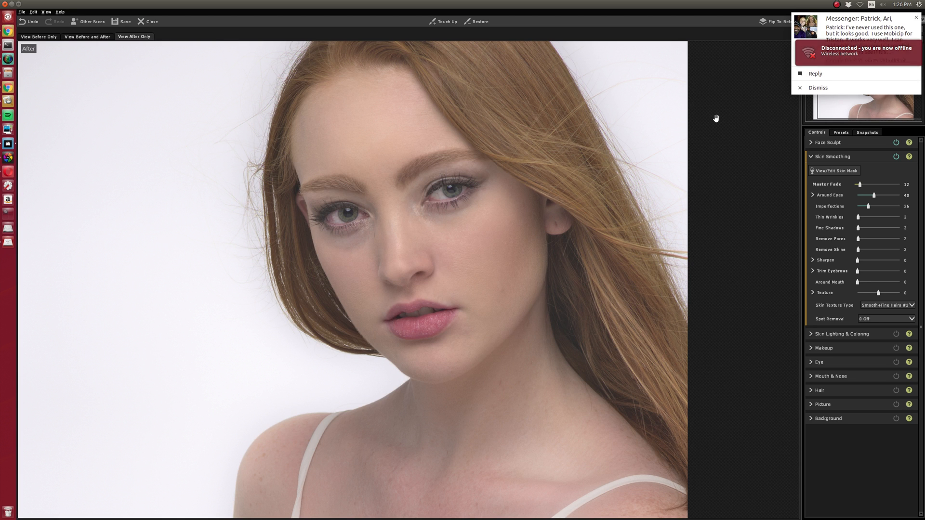
click(916, 19)
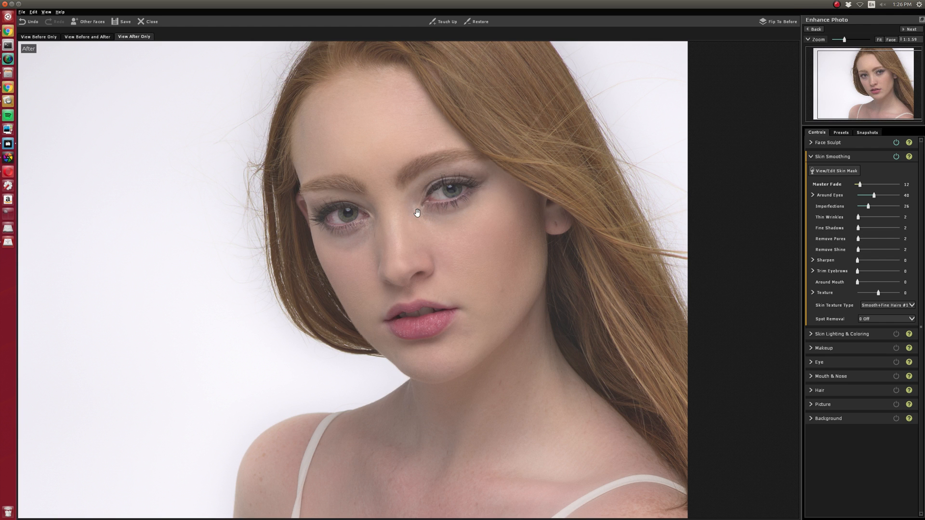
- Refine Skin Smoothing to Imperfections 20, Thin Wrinkles 0, Fine Shadows 15, Remove Pores 20 and Remove Shine 10
drag(416, 212, 470, 222)
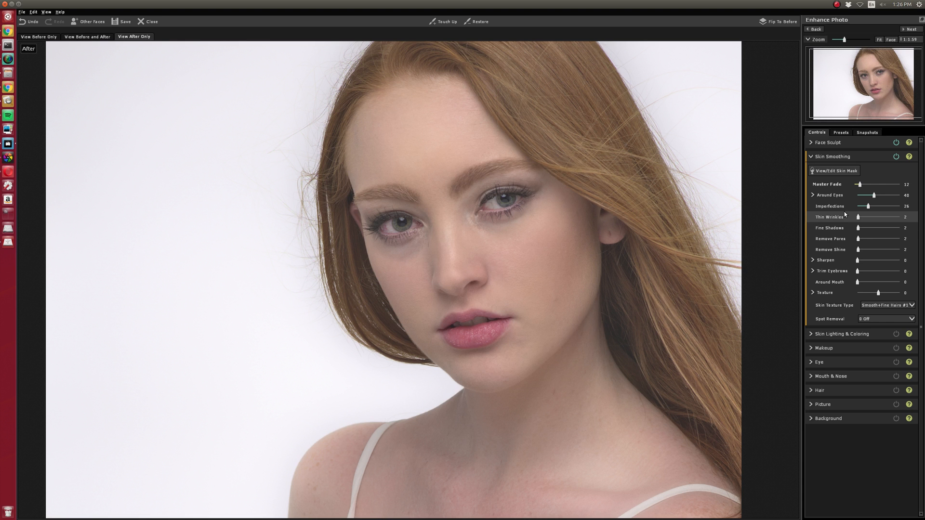
mouse_move(868, 208)
mouse_down()
mouse_move(856, 204)
mouse_move(866, 206)
mouse_up()
drag(858, 217, 866, 240)
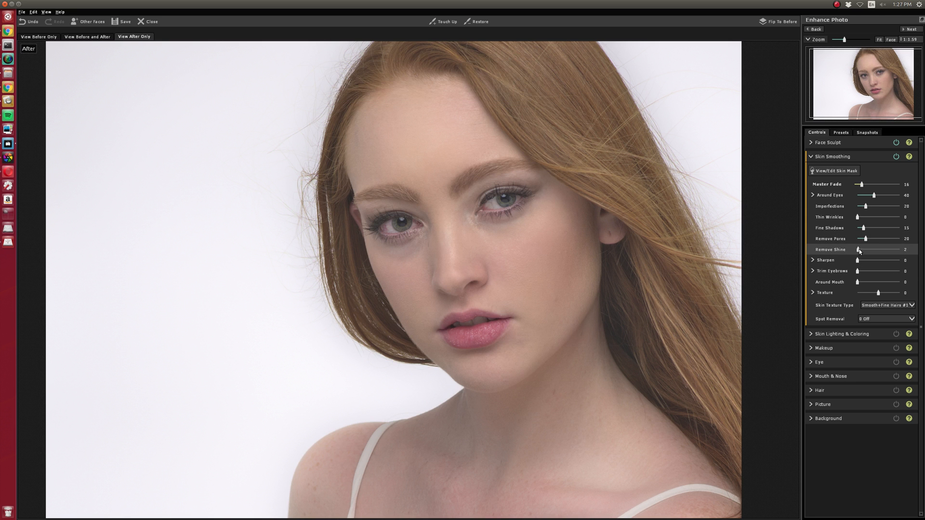
mouse_move(858, 249)
mouse_down()
mouse_move(889, 249)
mouse_move(853, 247)
mouse_move(862, 248)
mouse_up()
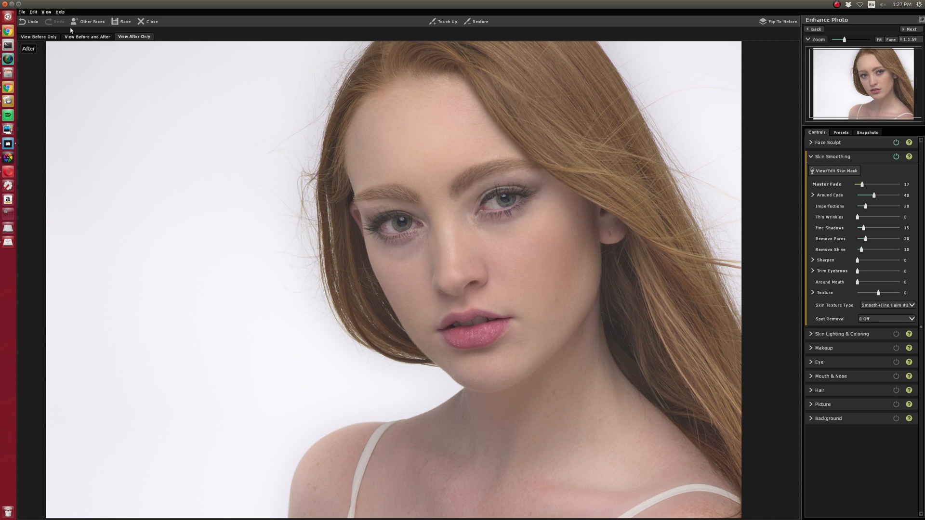
- Compare the portrait before and after smoothing, and check which areas the skin mask covers
click(82, 37)
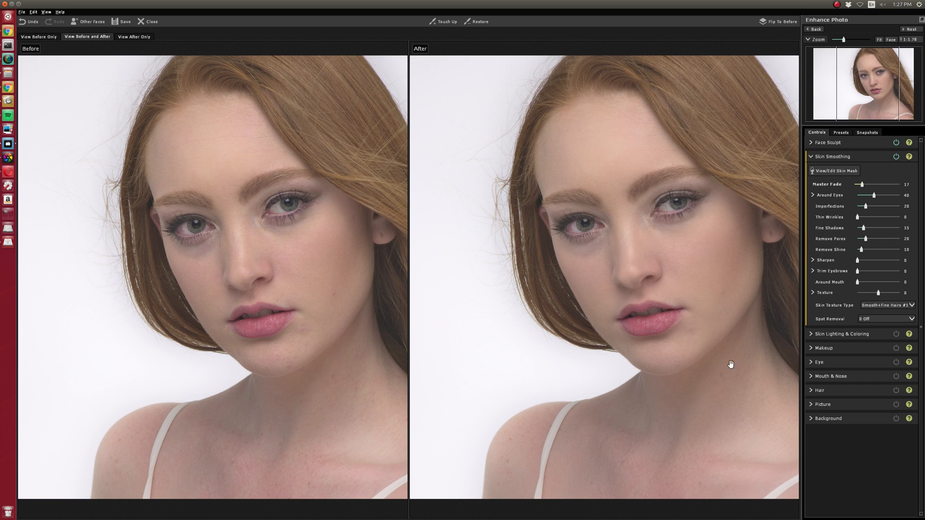
drag(718, 355, 701, 272)
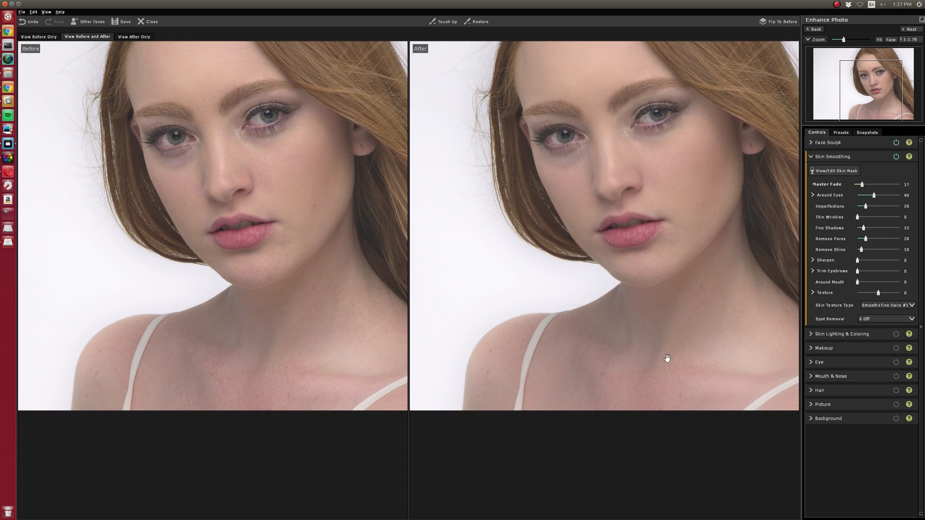
click(835, 171)
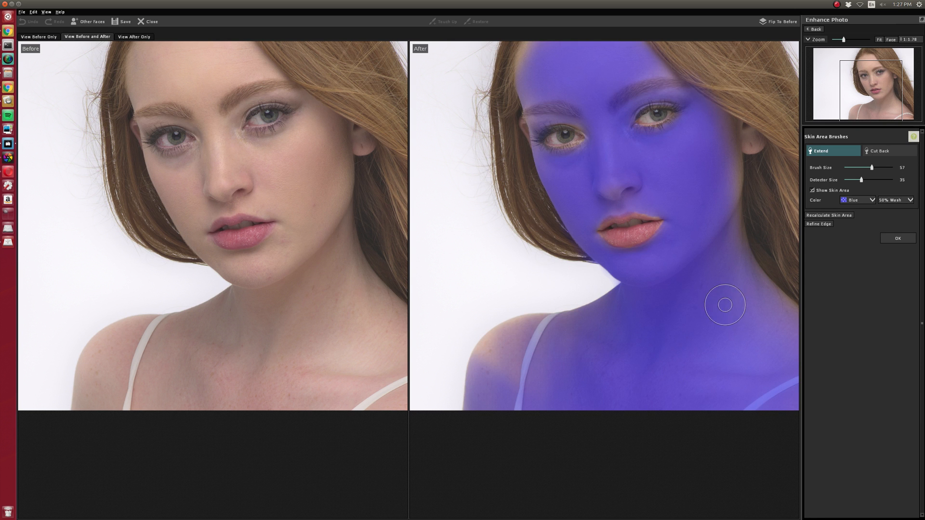
click(711, 301)
scroll(711, 301, down, 2)
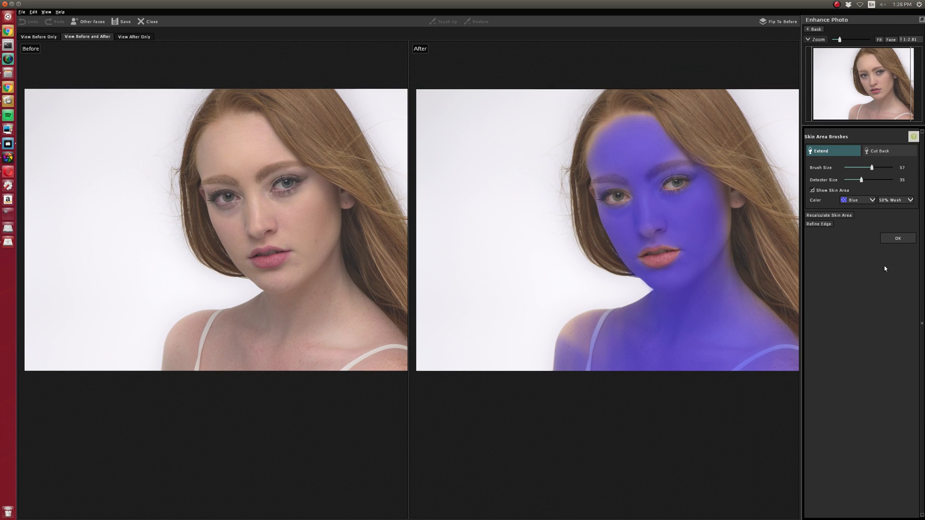
click(897, 241)
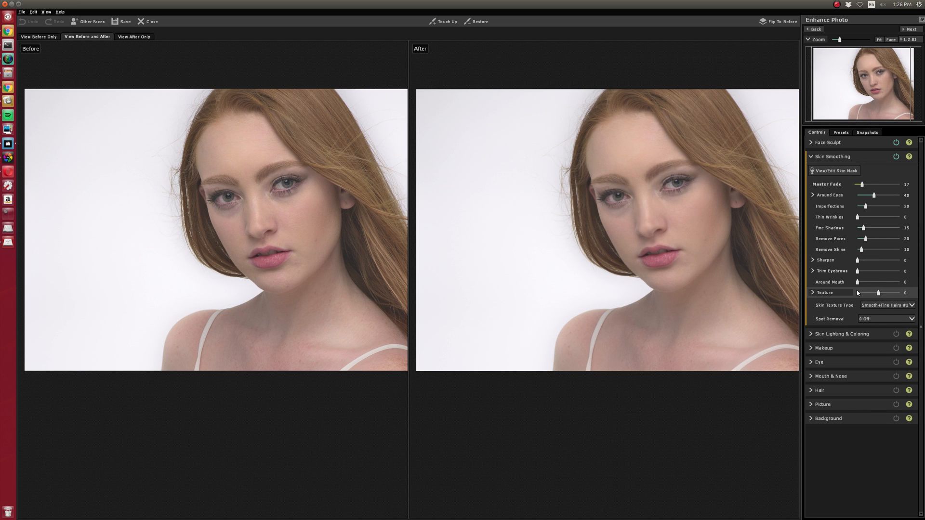
- Open the Eye controls and move the outer corner of her right eye's outline slightly outward in the Before image
click(821, 363)
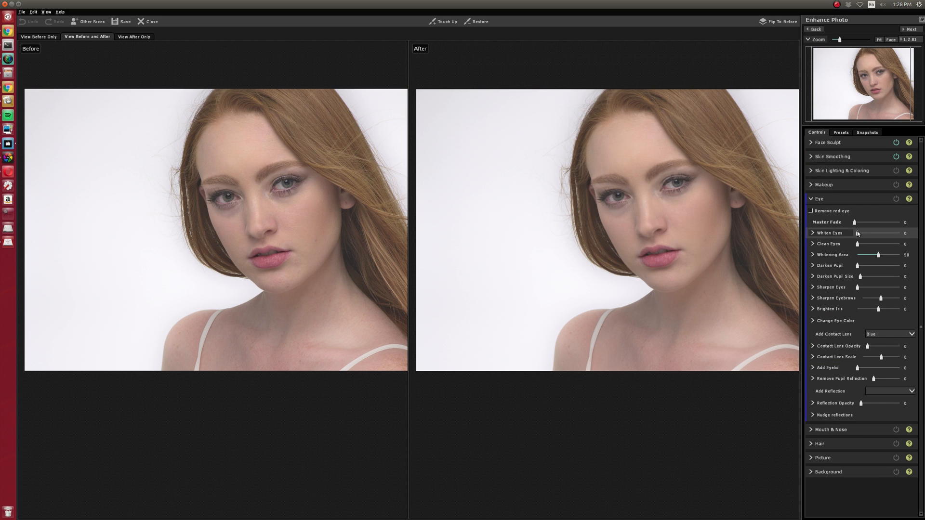
scroll(661, 187, up, 2)
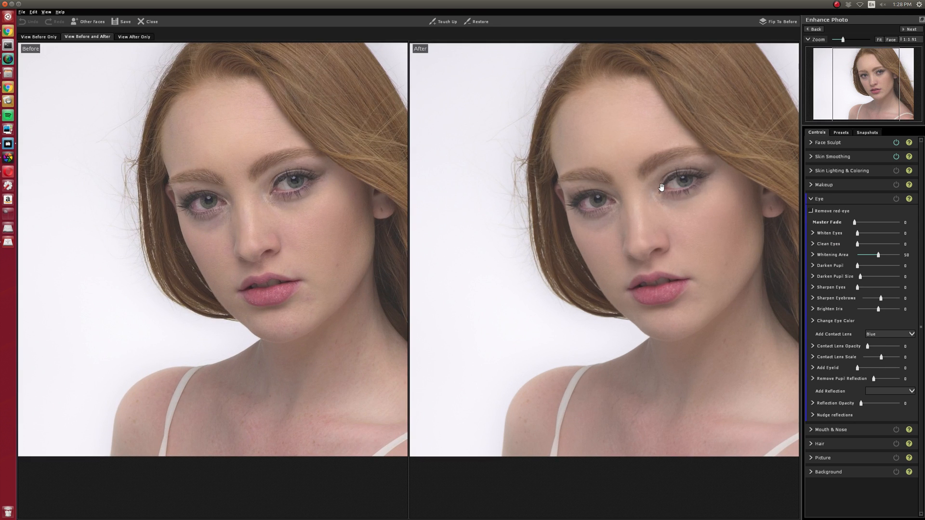
scroll(659, 189, up, 2)
mouse_move(100, 221)
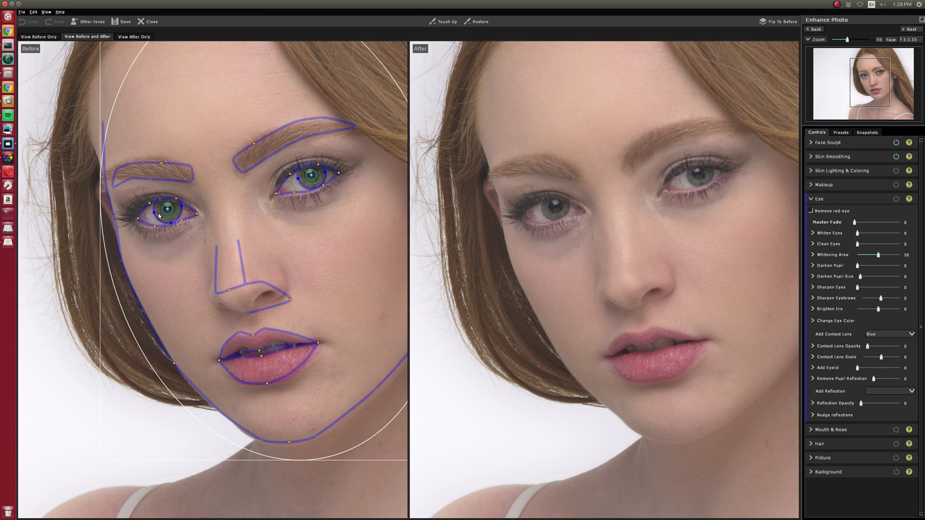
drag(138, 219, 132, 222)
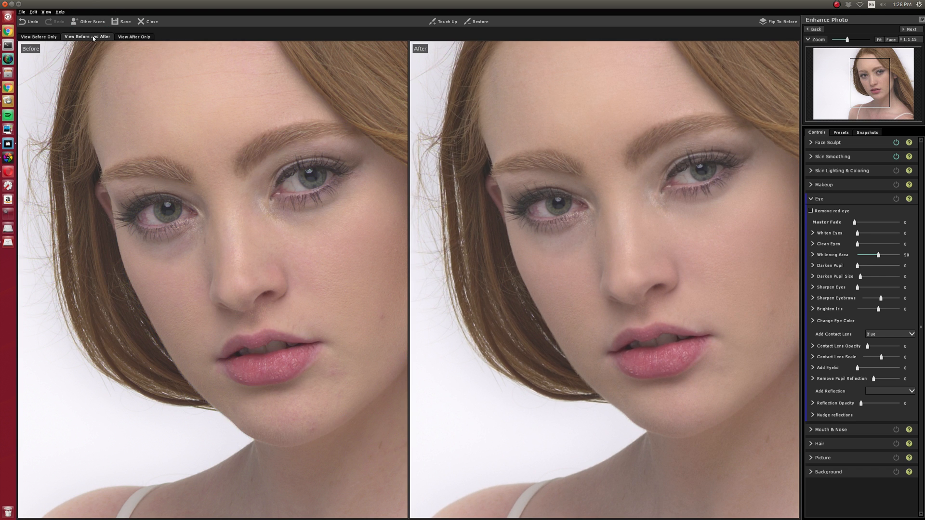
- In the After-only view, set Whiten Eyes to 20, Clean Eyes to 23 and Whitening Area to 65
click(134, 38)
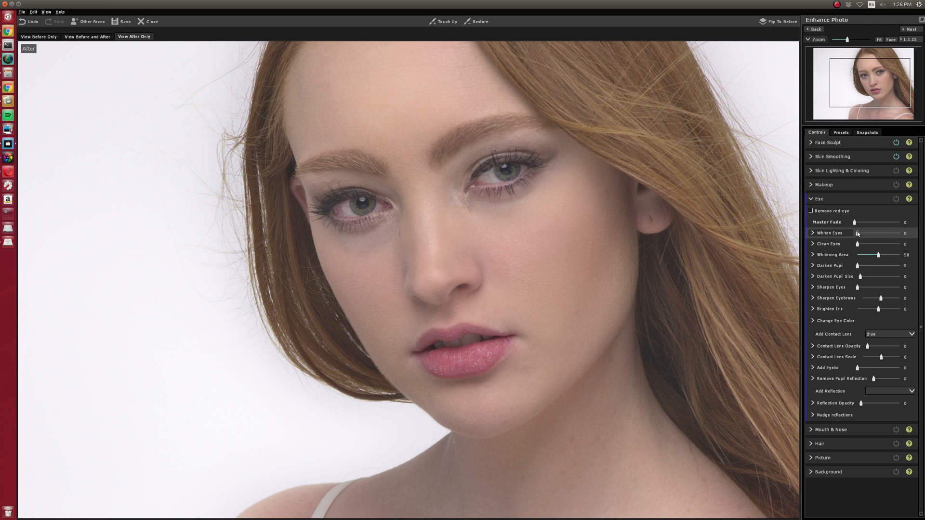
mouse_move(858, 233)
mouse_down()
mouse_move(868, 233)
mouse_move(867, 244)
mouse_up()
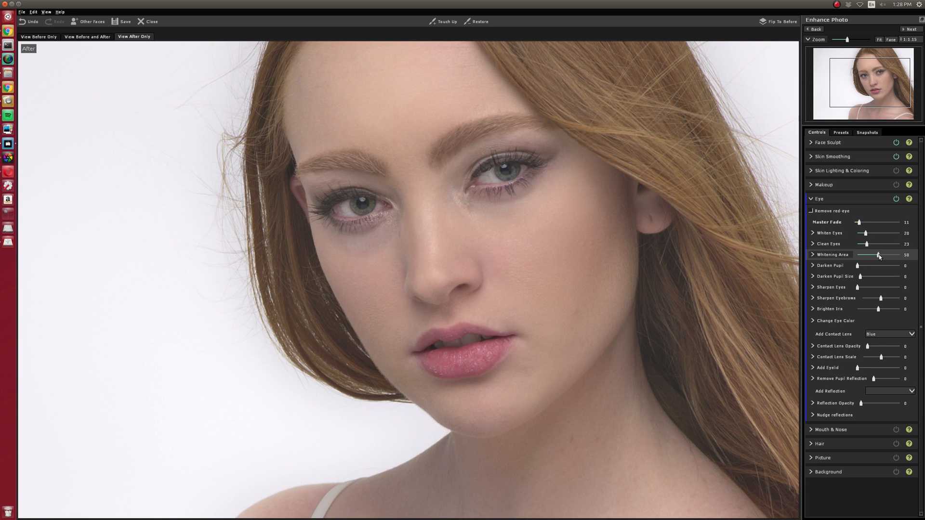
drag(878, 255, 904, 262)
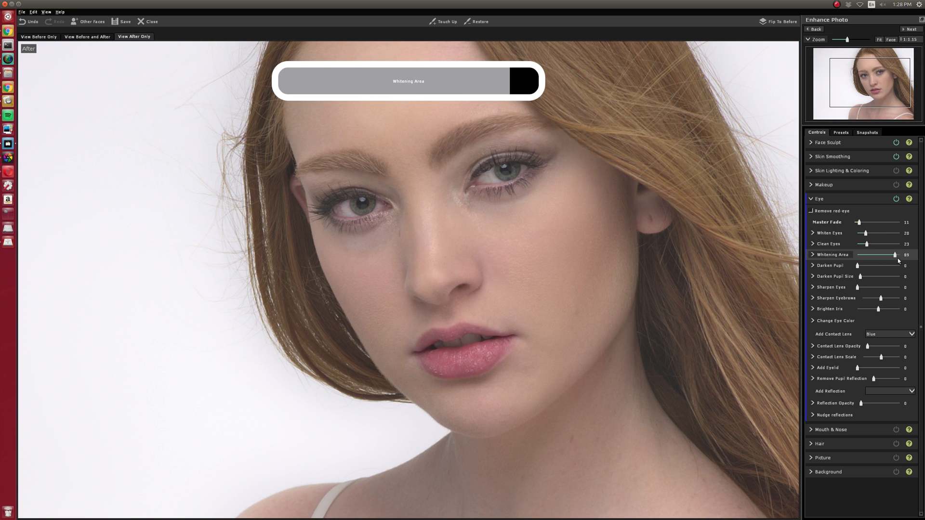
mouse_move(899, 255)
mouse_down()
mouse_move(857, 255)
mouse_move(885, 254)
mouse_up()
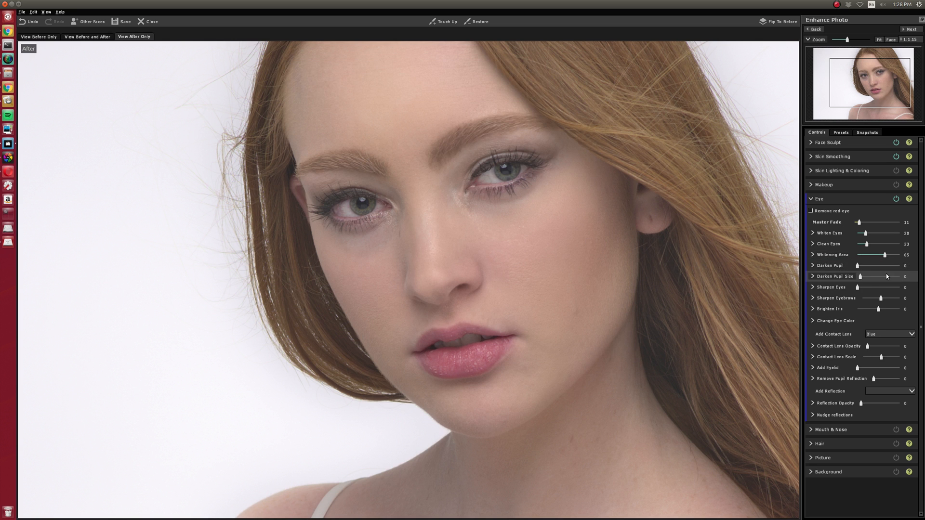
- Set the eyes' Brighten Iris to 12 and Sharpen Eyes to 35
click(881, 309)
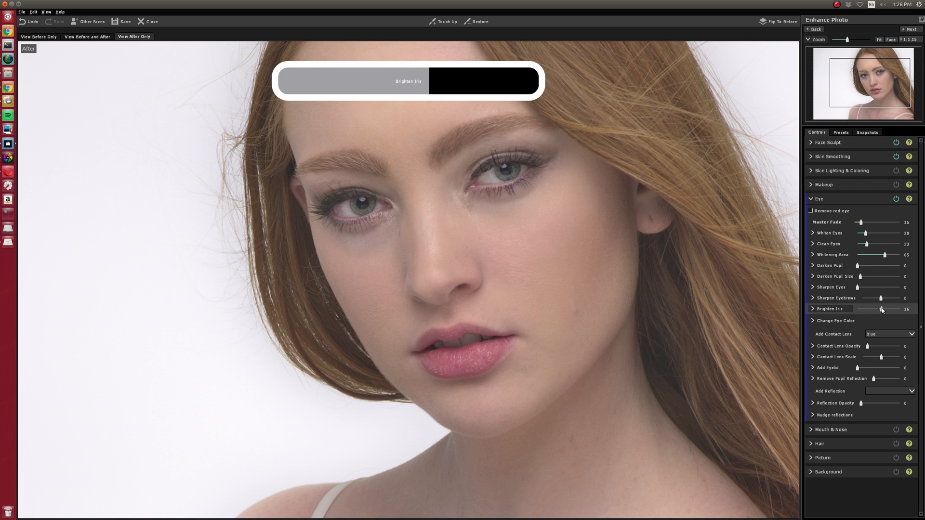
drag(882, 310, 874, 287)
scroll(693, 285, down, 3)
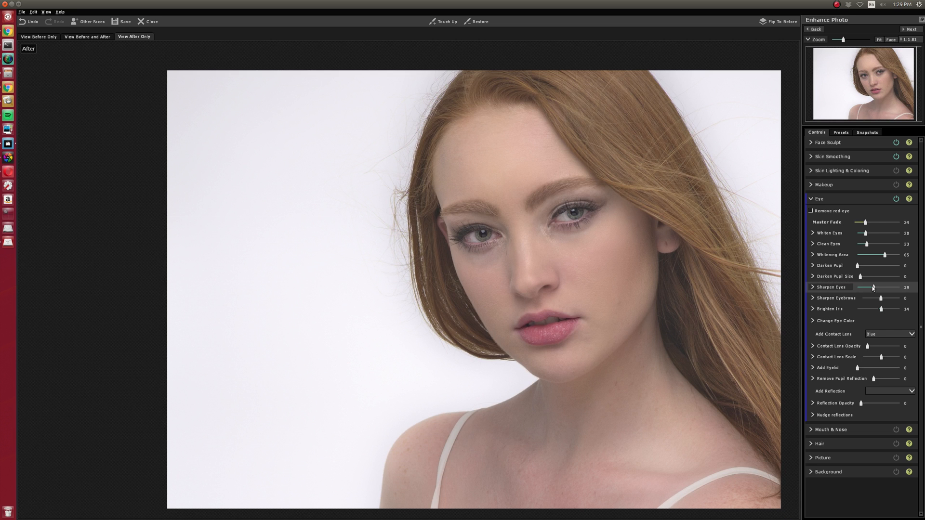
drag(874, 288, 871, 288)
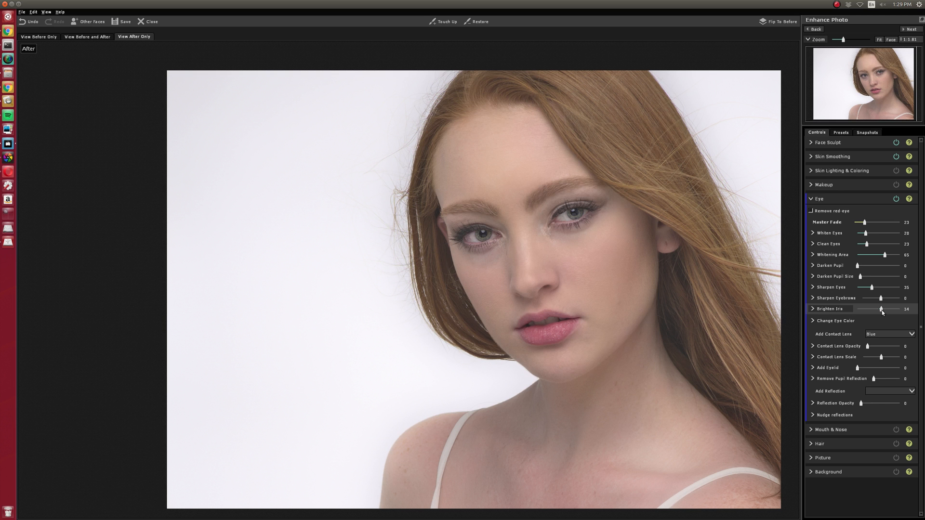
drag(881, 310, 880, 309)
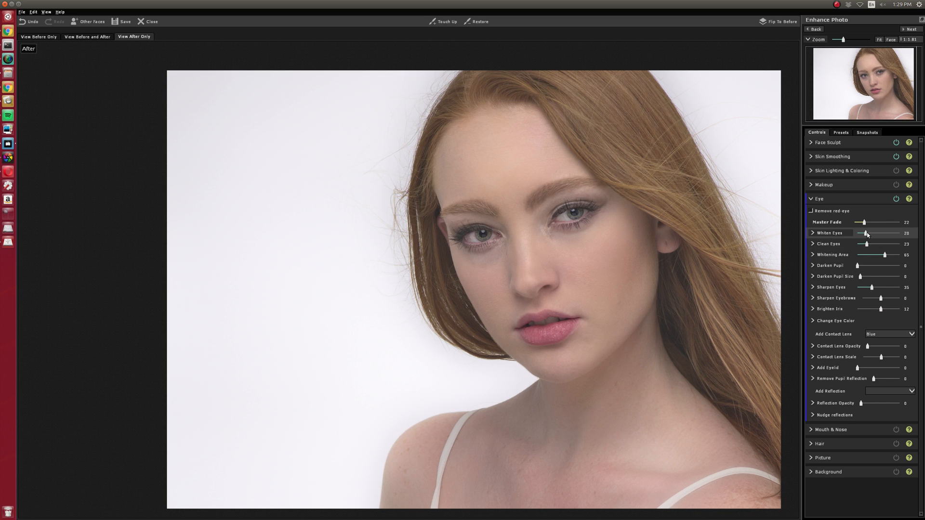
- Set Whiten Eyes to 34 and Clean Eyes to 19, and check the eyes close up
mouse_move(866, 232)
mouse_down()
mouse_move(857, 233)
mouse_move(899, 233)
mouse_move(872, 233)
mouse_move(871, 242)
mouse_up()
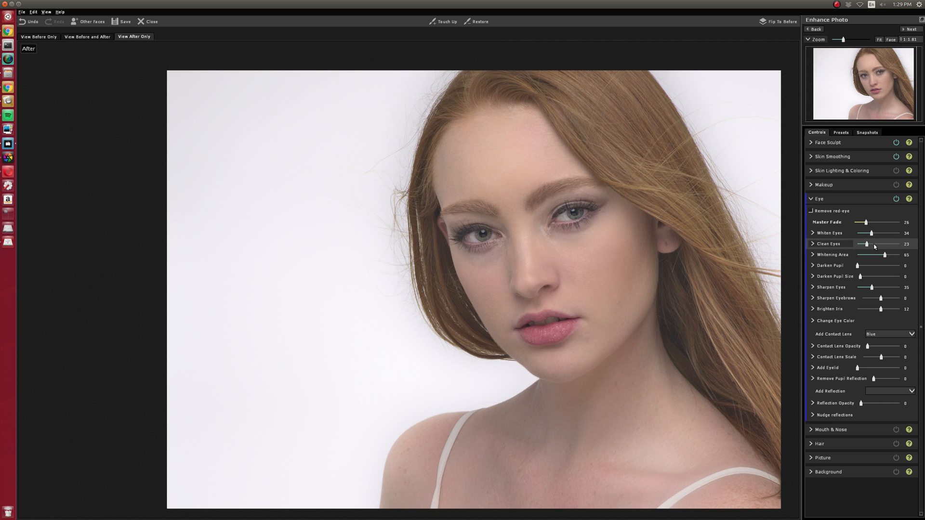
drag(867, 244, 865, 247)
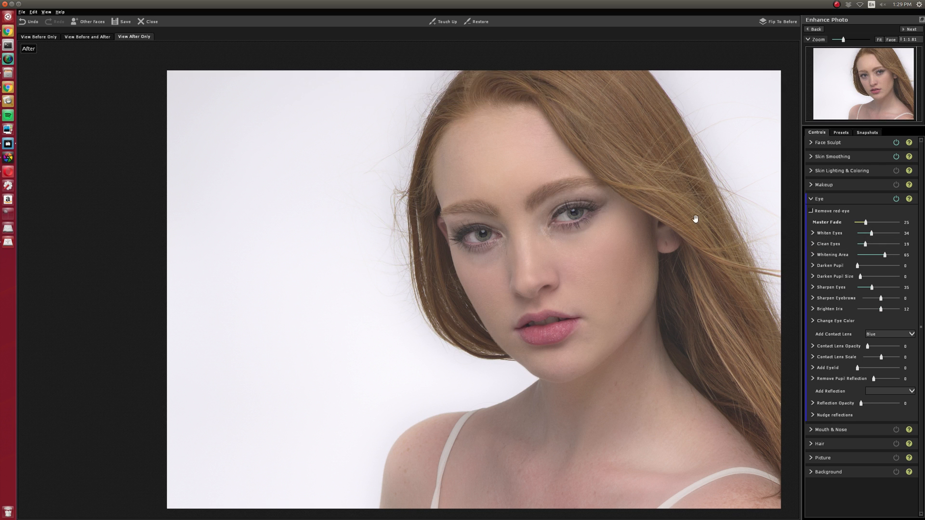
scroll(577, 216, up, 2)
scroll(577, 215, down, 3)
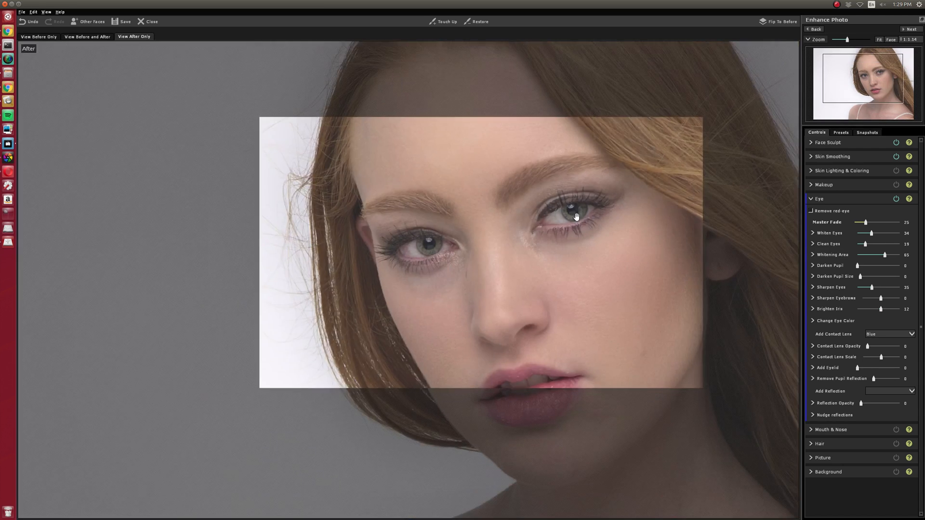
scroll(576, 215, down, 2)
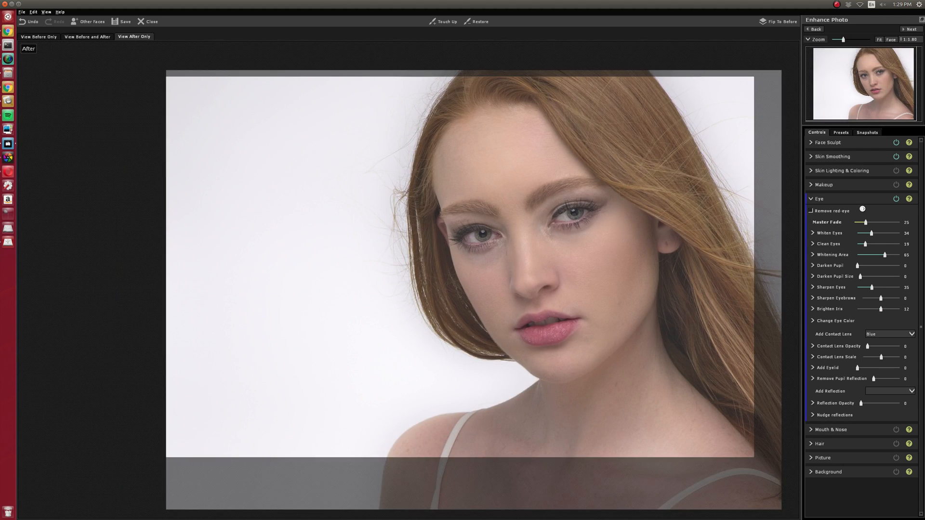
- Open Skin Lighting & Coloring and place the light at the top centre of the model head
click(842, 170)
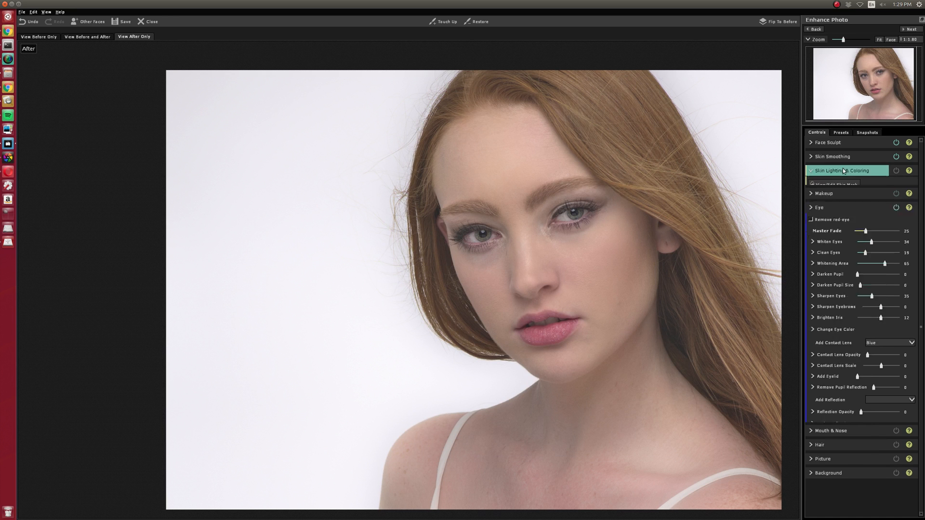
drag(876, 235, 870, 205)
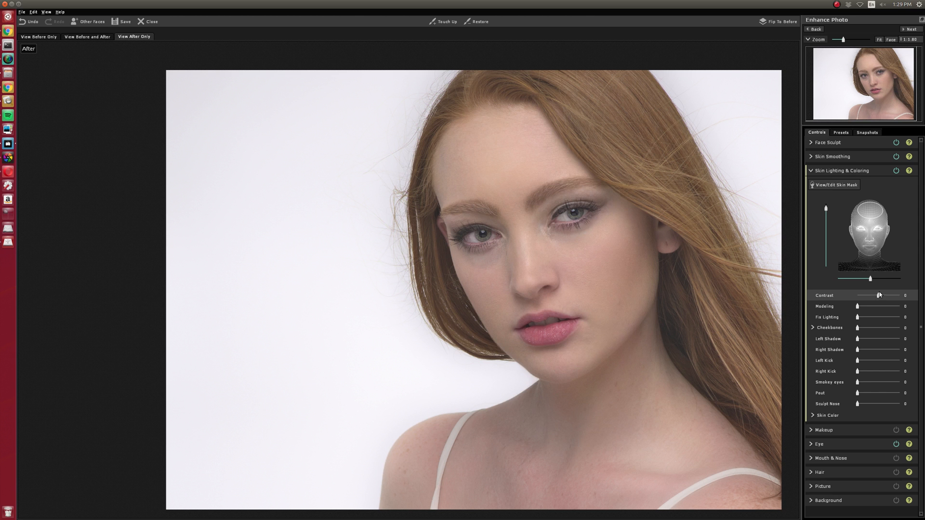
- Try the skin lighting Contrast at -100 and at 100, and return it to 0
drag(892, 298, 801, 297)
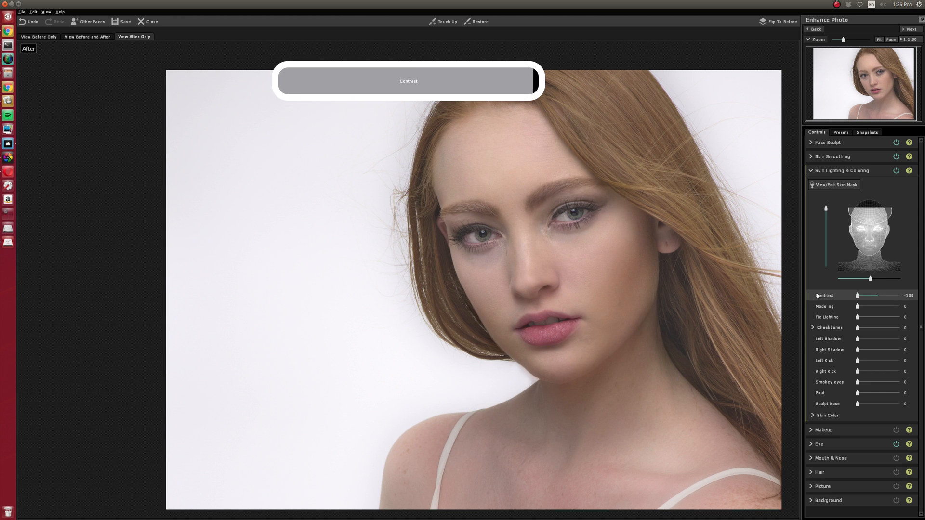
drag(866, 299, 911, 303)
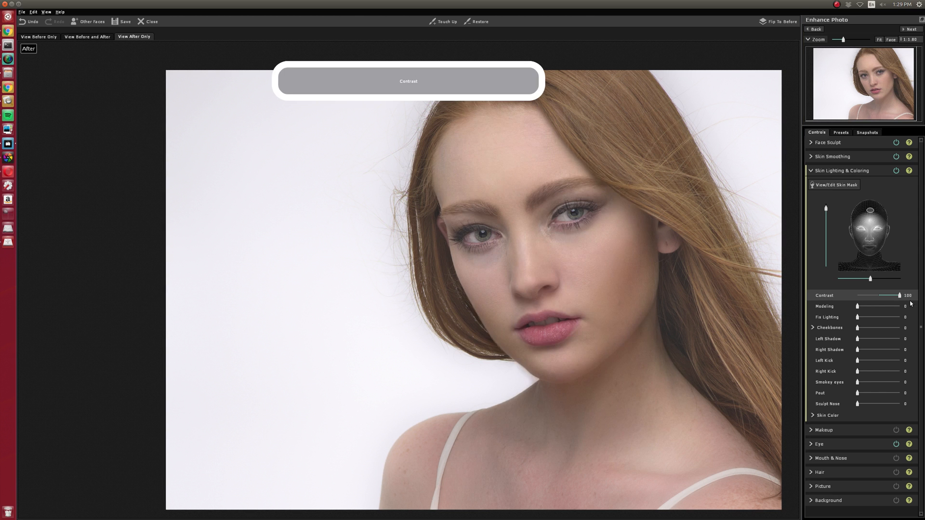
click(879, 296)
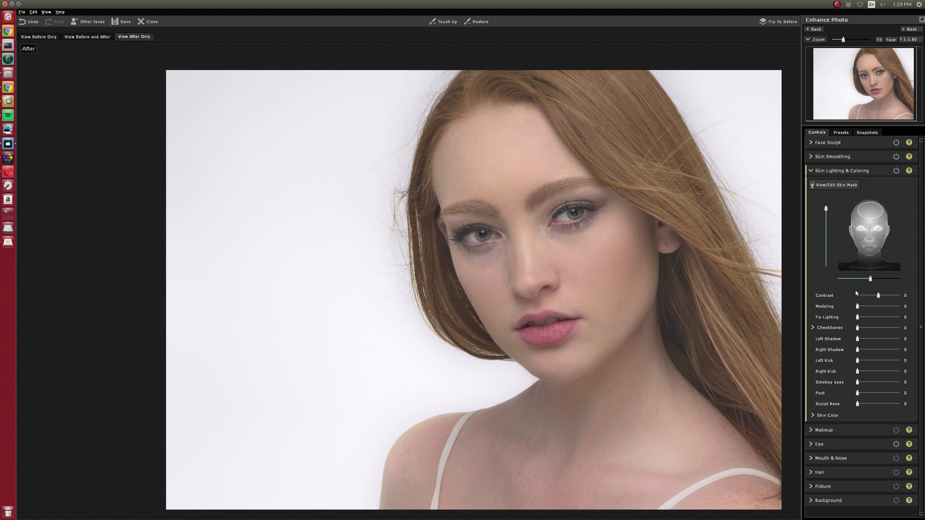
- In the skin lighting controls, set Modeling to 58, Right Shadow to 33 and Left Shadow to 0
drag(862, 305, 882, 307)
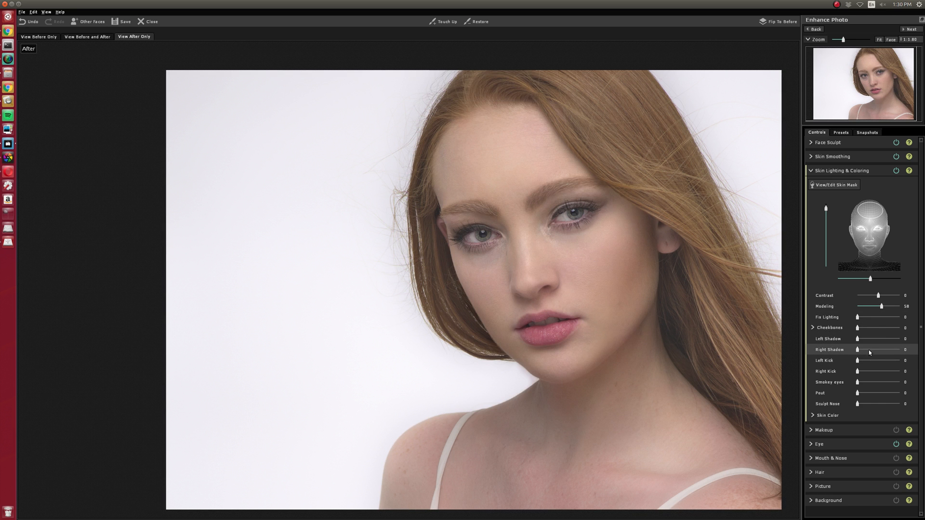
drag(858, 350, 871, 354)
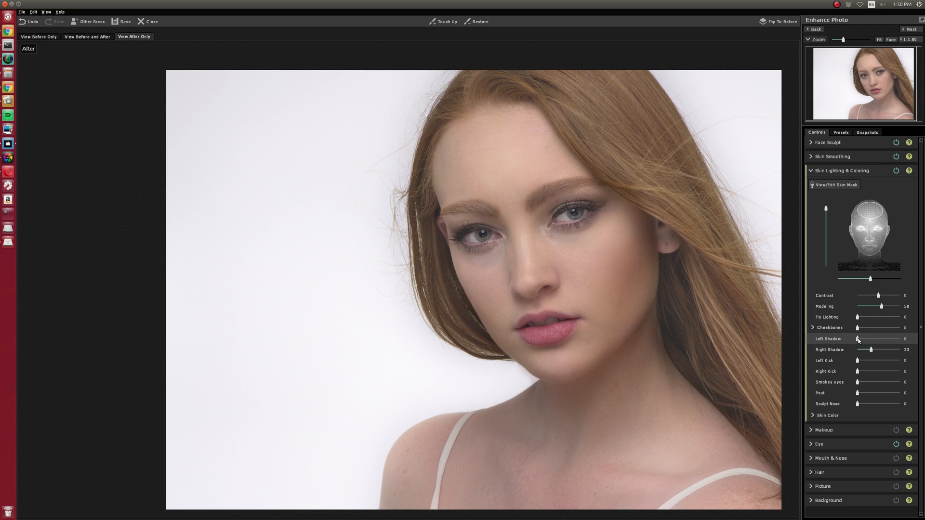
drag(858, 339, 853, 343)
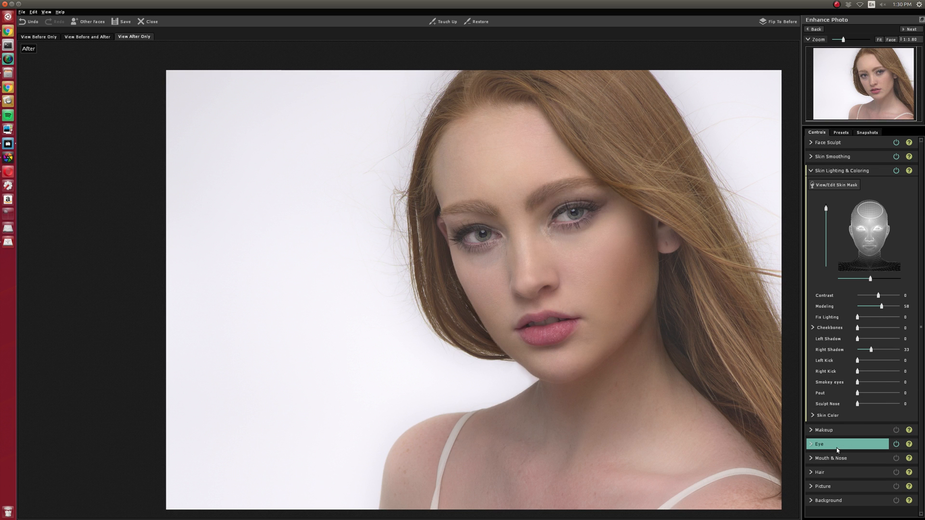
- Enhance the hair color by setting Redden to 12 and Vibrance to 31
click(845, 472)
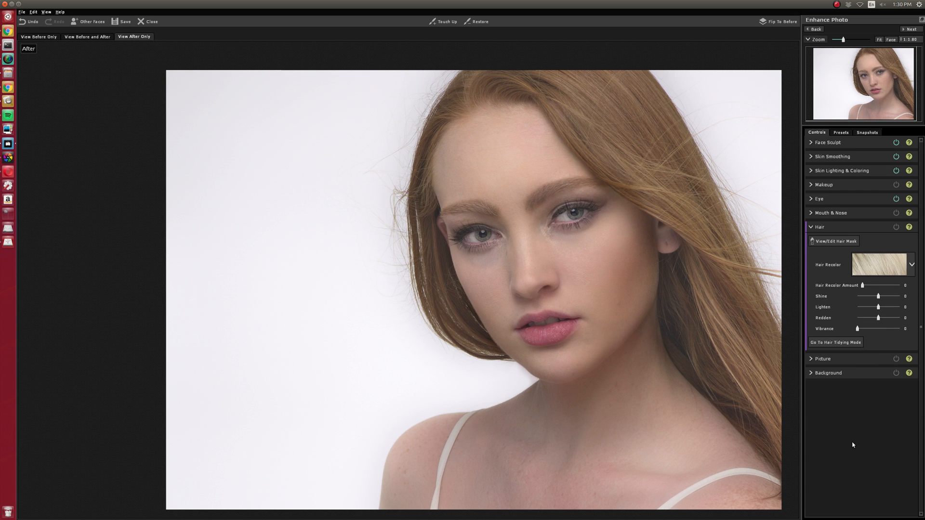
click(881, 318)
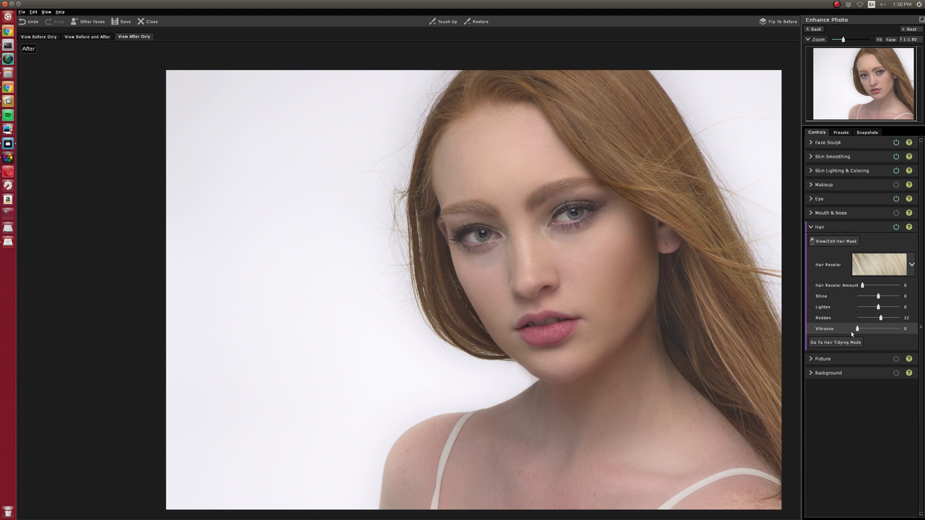
drag(857, 330, 872, 332)
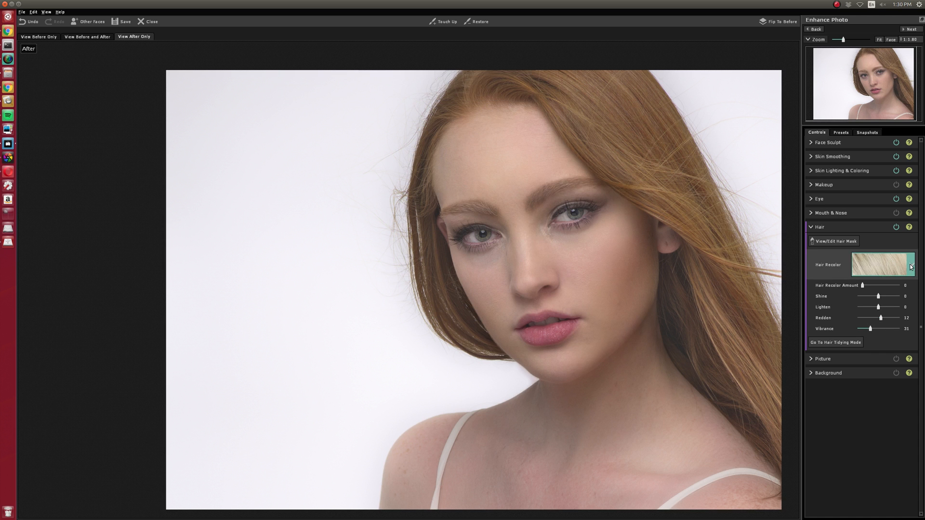
- Apply makeup to the eyes with Eyeliner at 15 and Mascara at 7
click(844, 186)
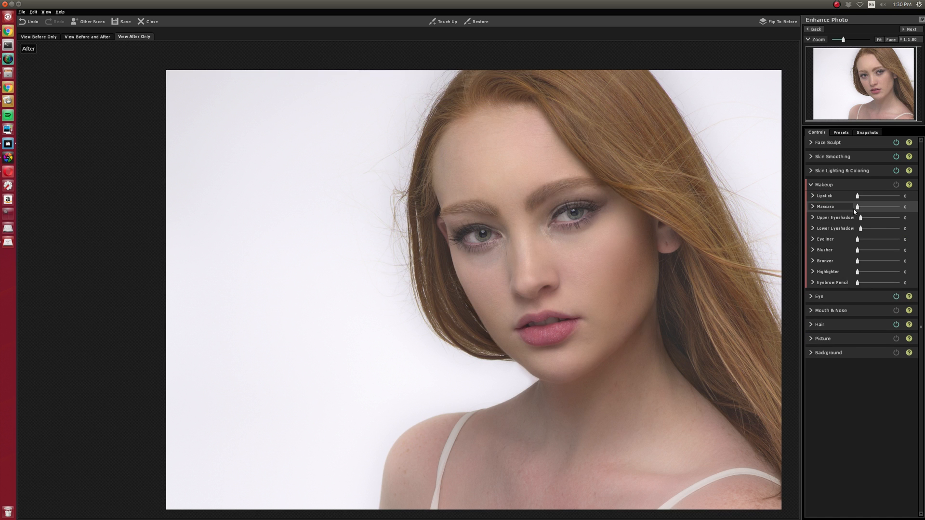
mouse_move(857, 206)
mouse_down()
mouse_move(912, 212)
mouse_move(860, 207)
mouse_up()
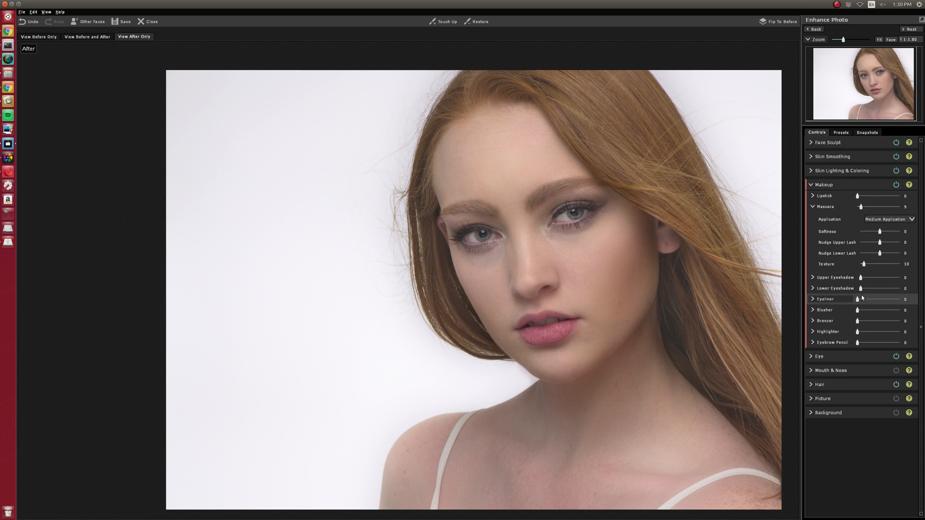
drag(858, 299, 863, 298)
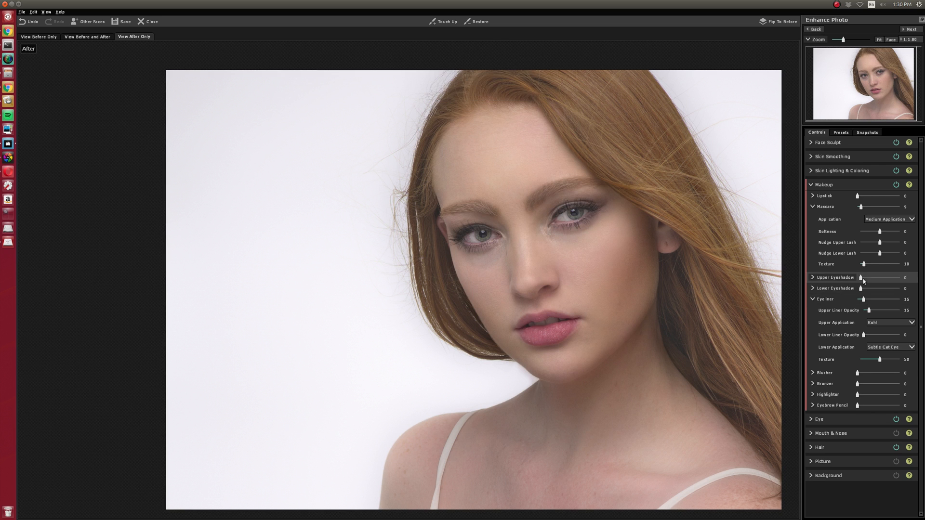
drag(861, 207, 861, 209)
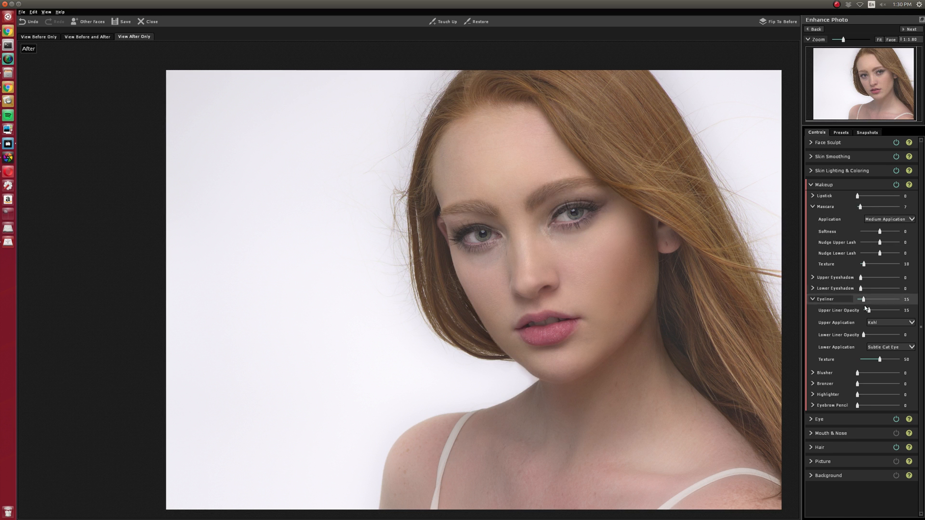
- In the Mouth & Nose controls, set Moisten Lips to 26
click(841, 433)
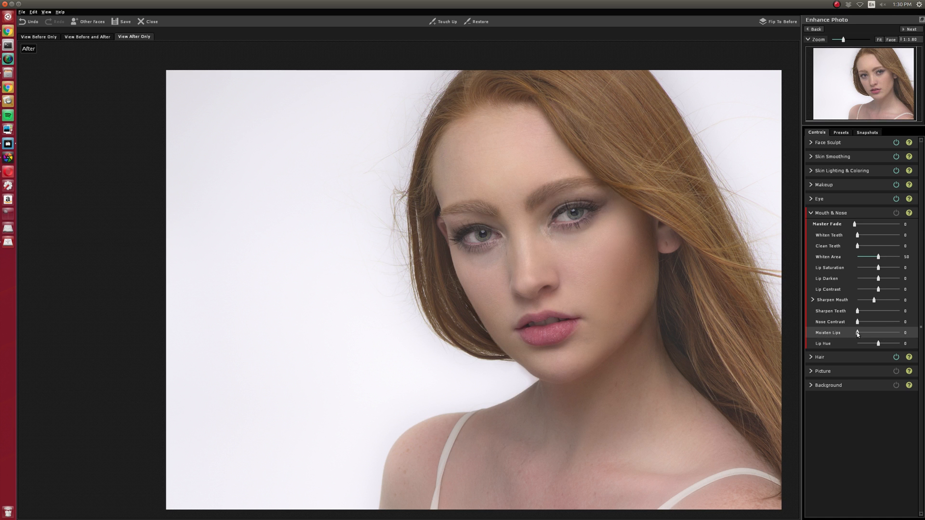
drag(858, 332, 868, 331)
scroll(766, 345, down, 1)
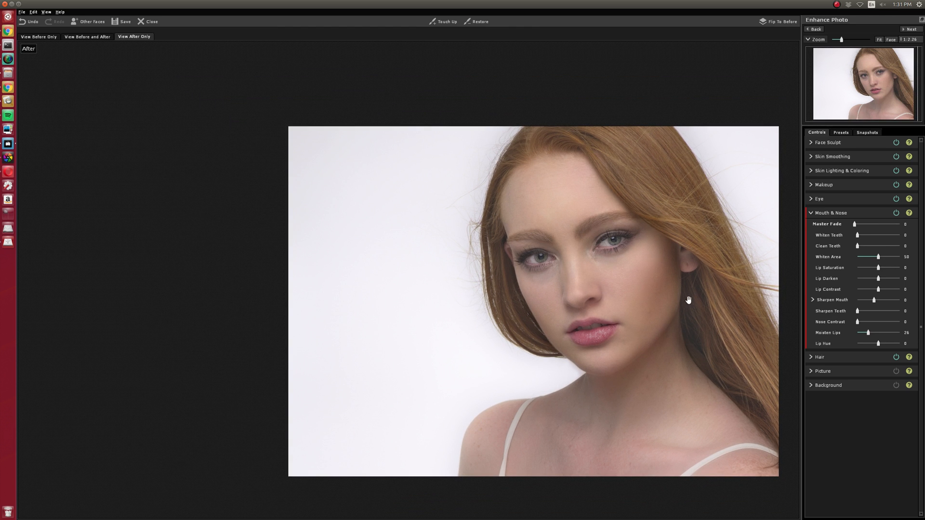
- Compare the original and retouched portrait side by side, both close up on the face and zoomed out
click(89, 37)
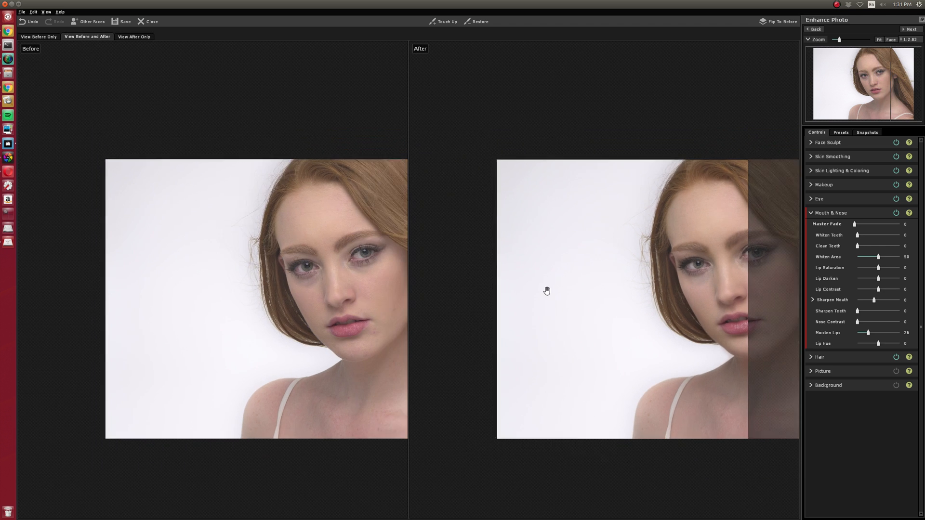
scroll(592, 334, up, 4)
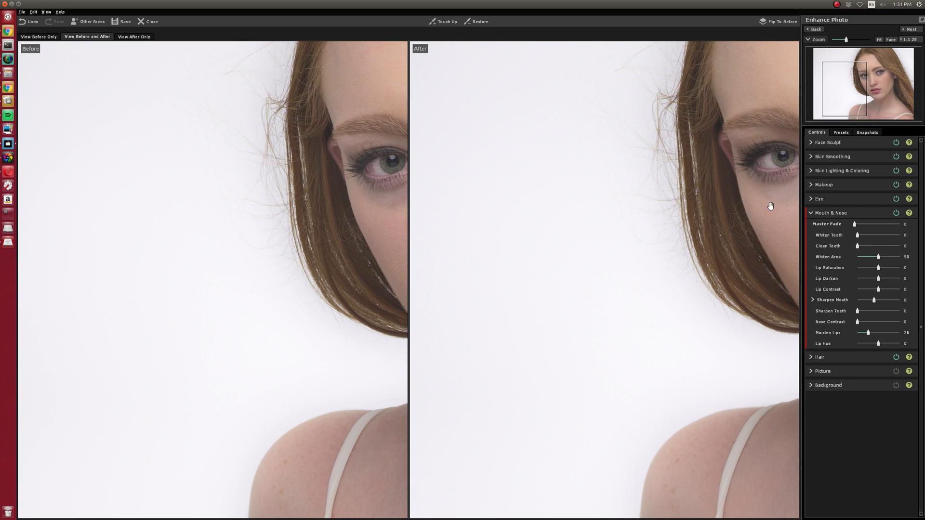
drag(780, 182, 602, 231)
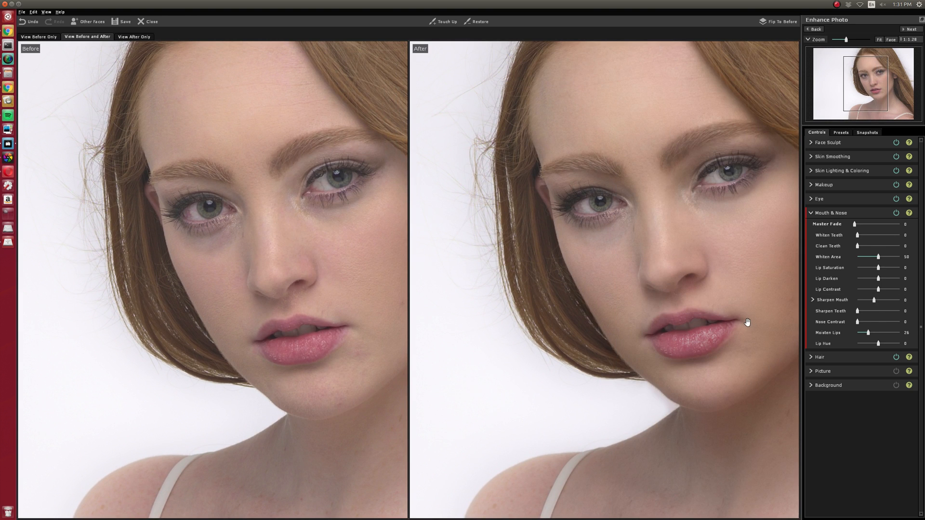
scroll(747, 322, down, 3)
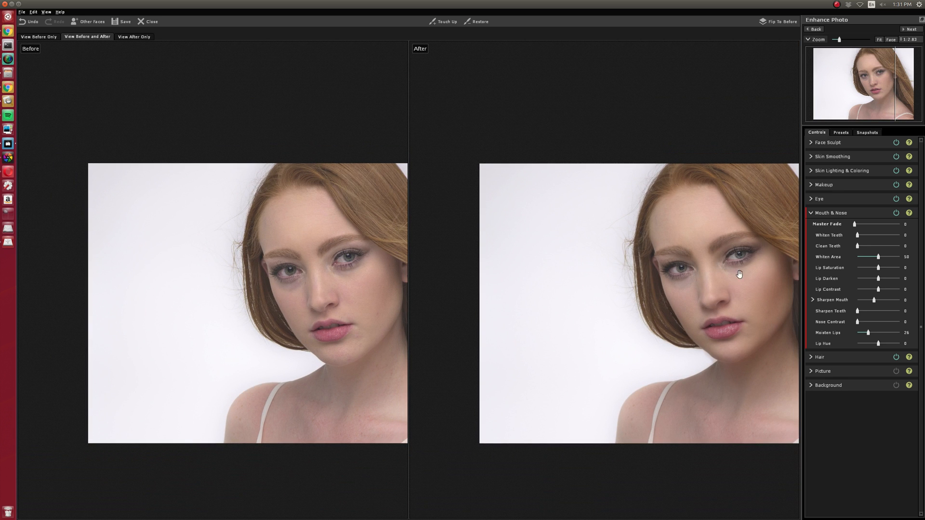
scroll(721, 265, down, 1)
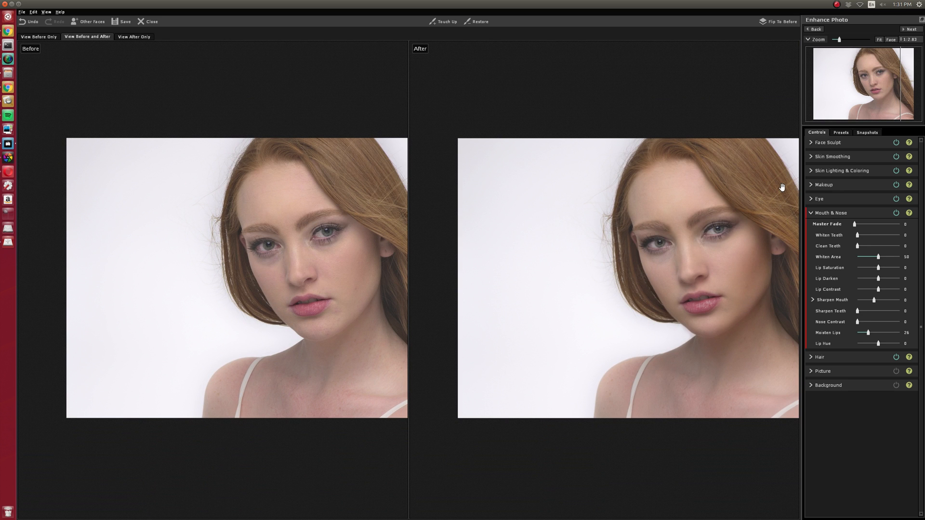
scroll(785, 187, up, 3)
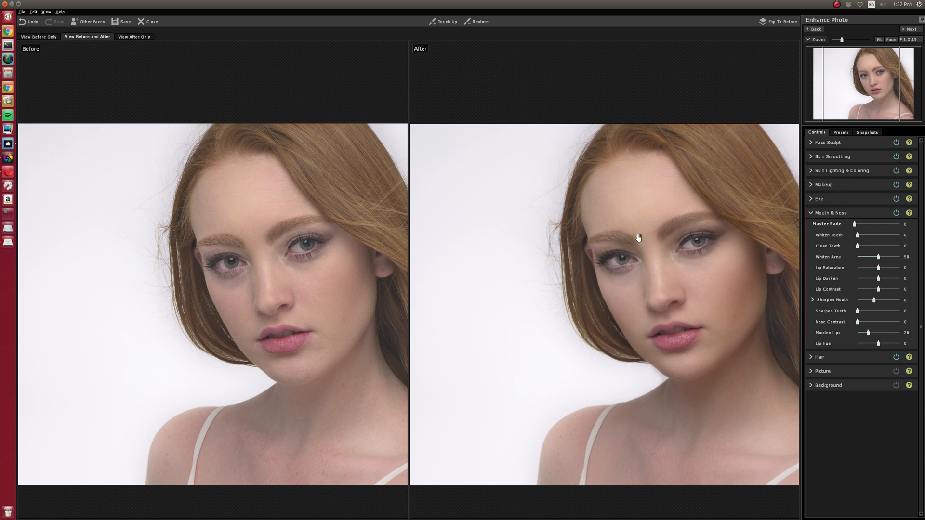
scroll(653, 242, down, 1)
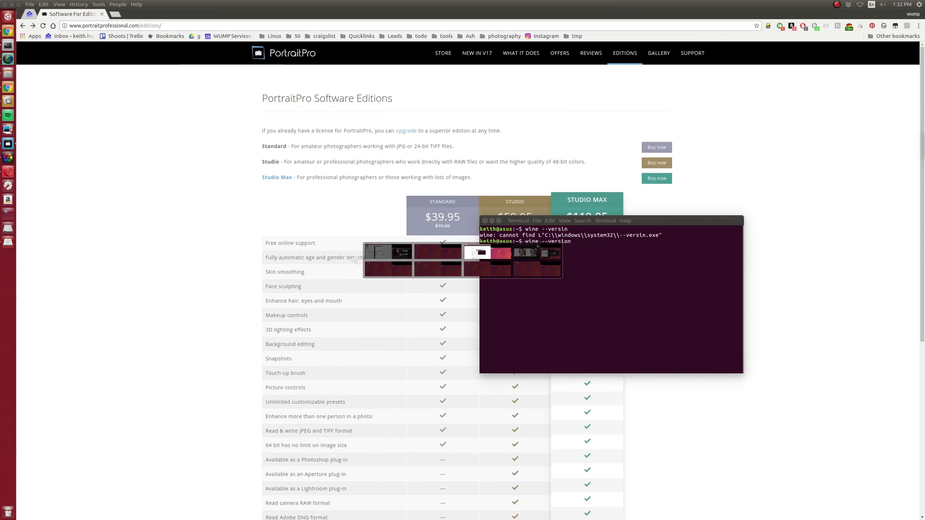
- Switch to the browser and review the feature comparison of the Standard, Studio and Studio Max editions
click(158, 221)
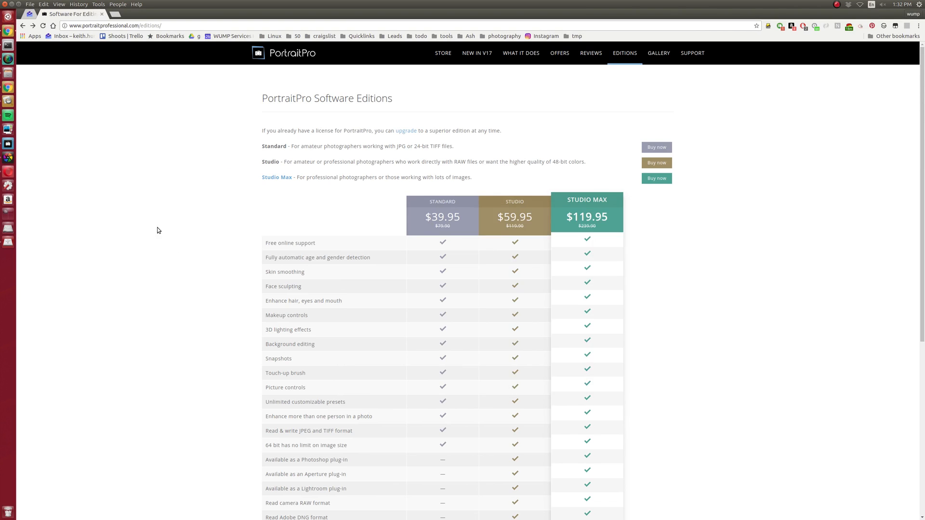
scroll(179, 260, down, 5)
scroll(540, 328, up, 1)
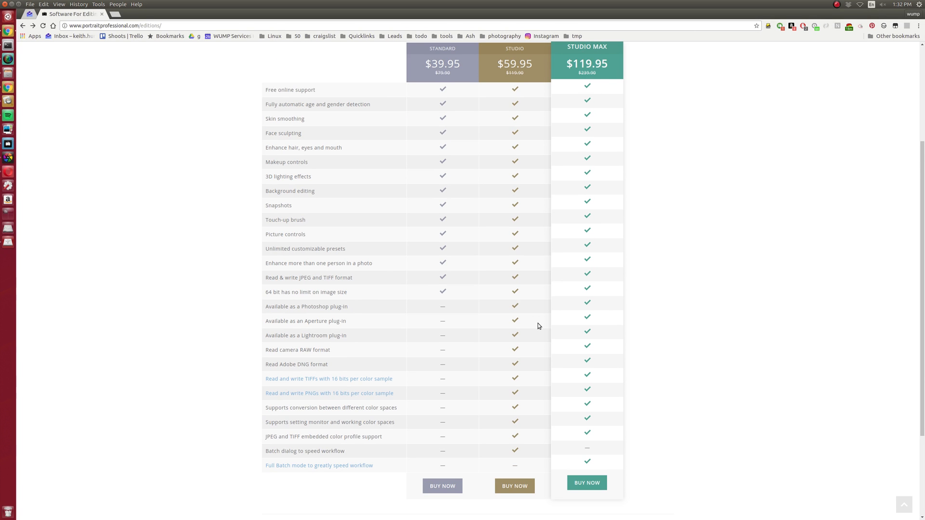
- Switch back to PortraitPro and start saving the retouched portrait
key(alt+Tab)
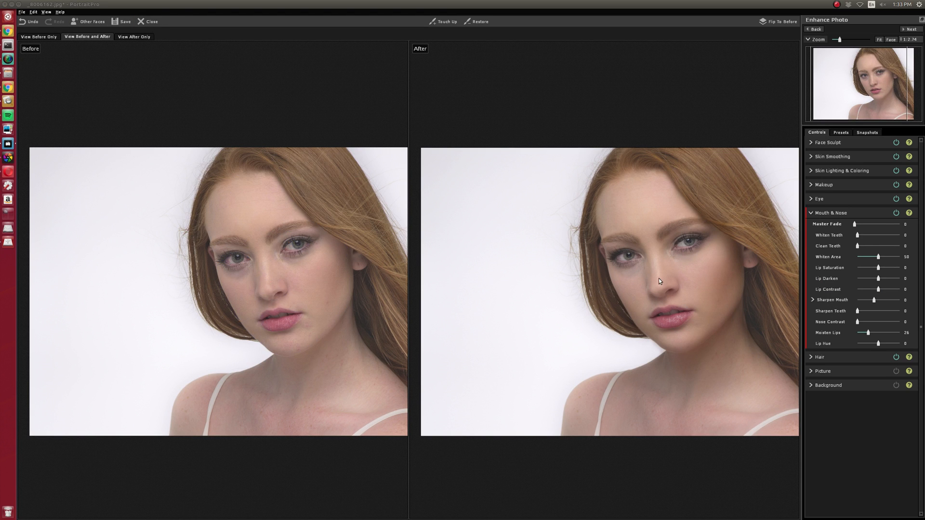
key(ctrl+s)
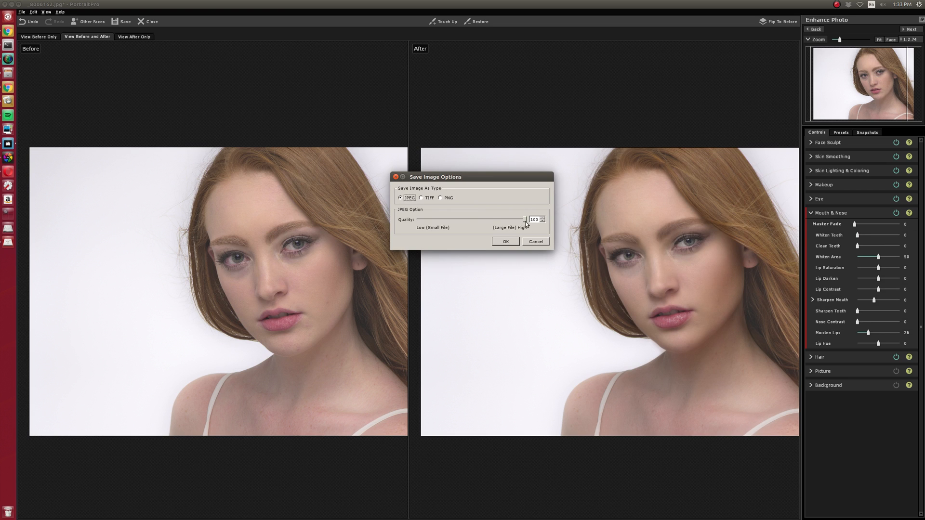
- Try the TIFF output with 16 bits per color sample and no compression, and return to JPEG
click(422, 198)
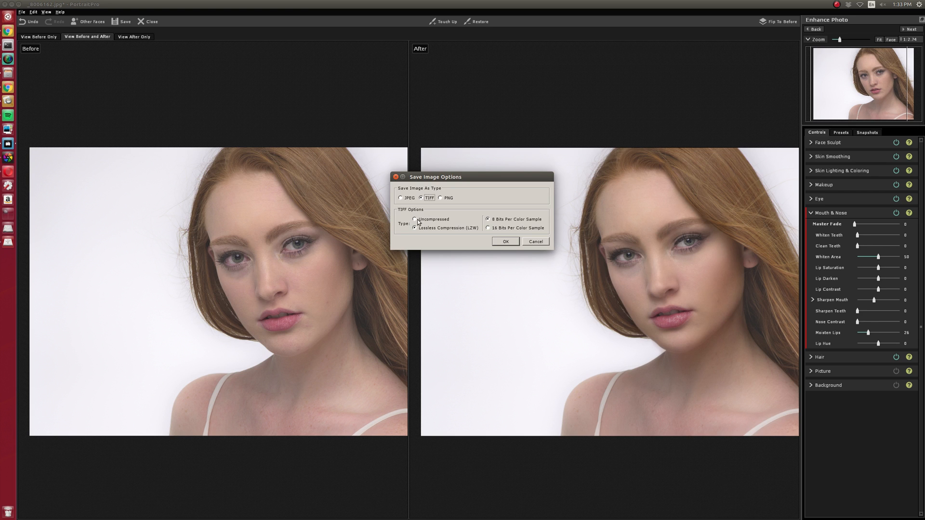
click(490, 228)
click(416, 220)
click(406, 198)
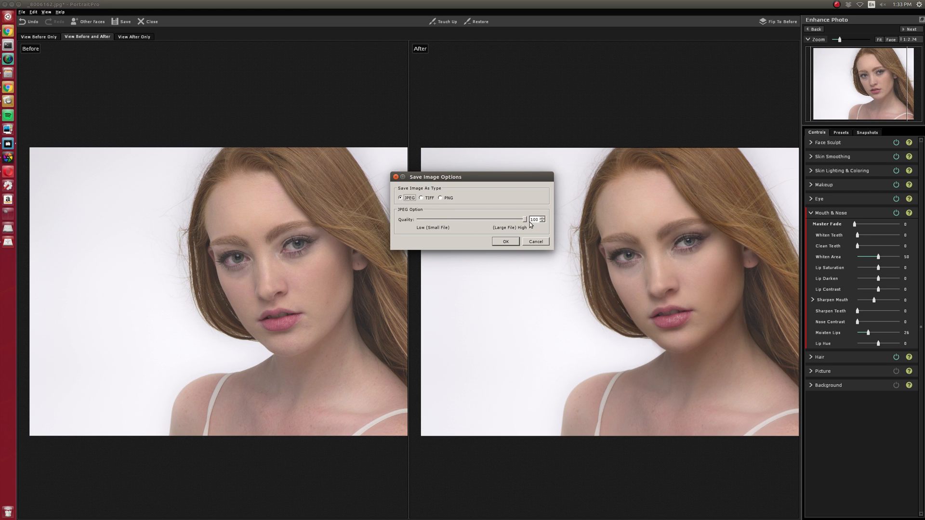
- Save the retouched portrait as a quality 100 JPEG named _8006162_rt.jpg
click(530, 221)
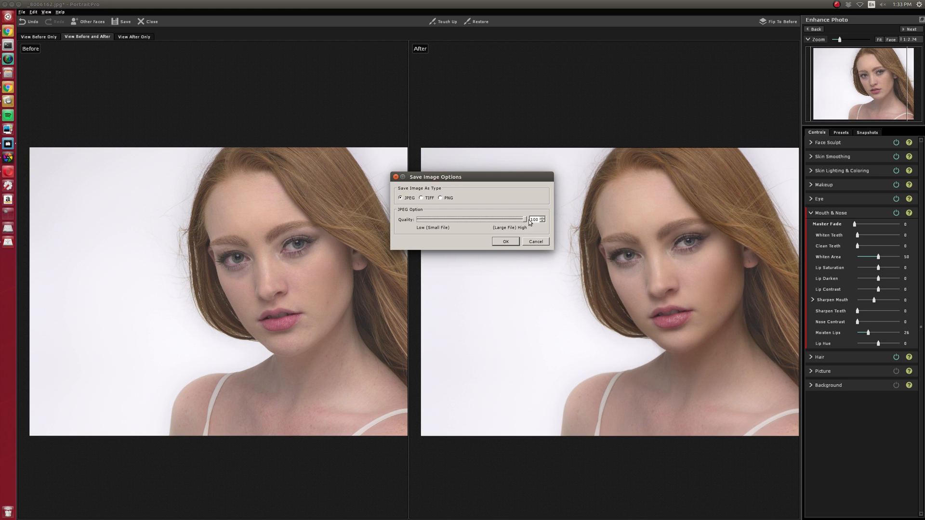
click(506, 242)
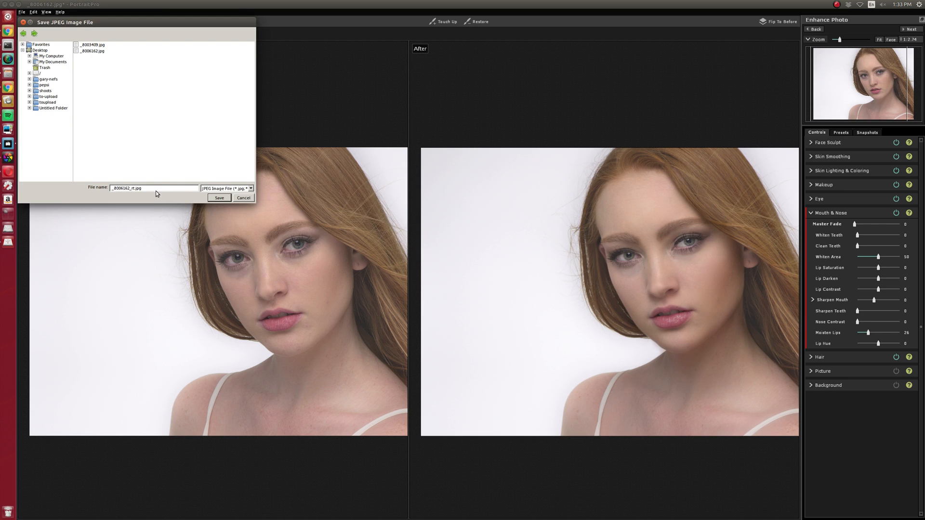
click(219, 198)
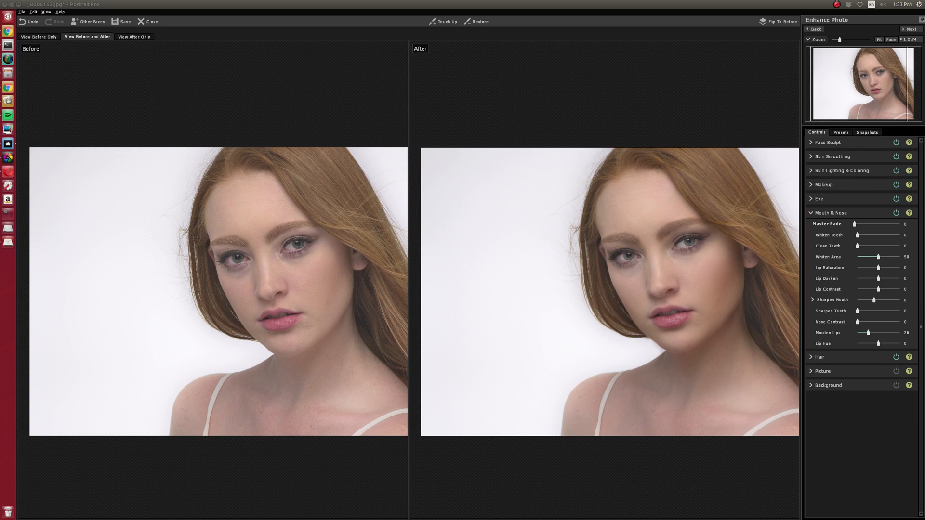
- Switch to the file manager and open the saved _8006162_rt.jpg in GIMP
key(alt+Tab)
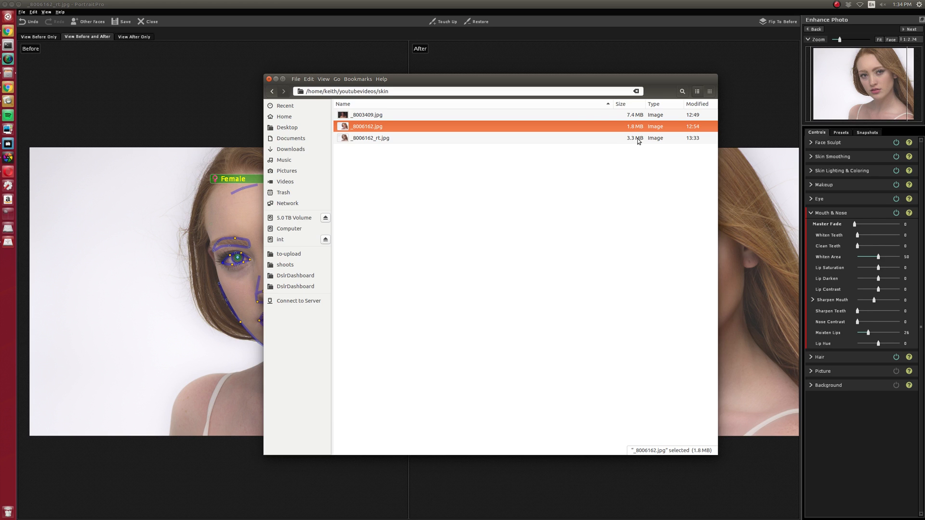
click(484, 143)
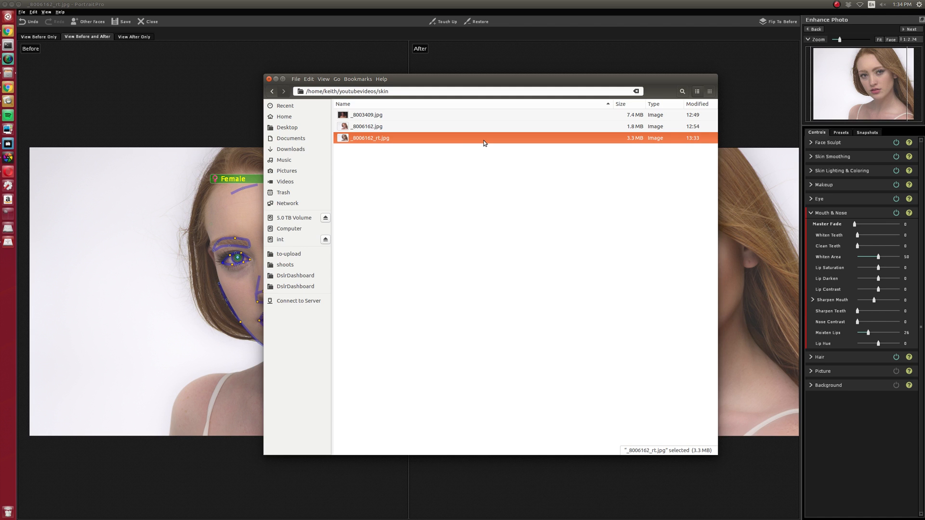
right_click(479, 139)
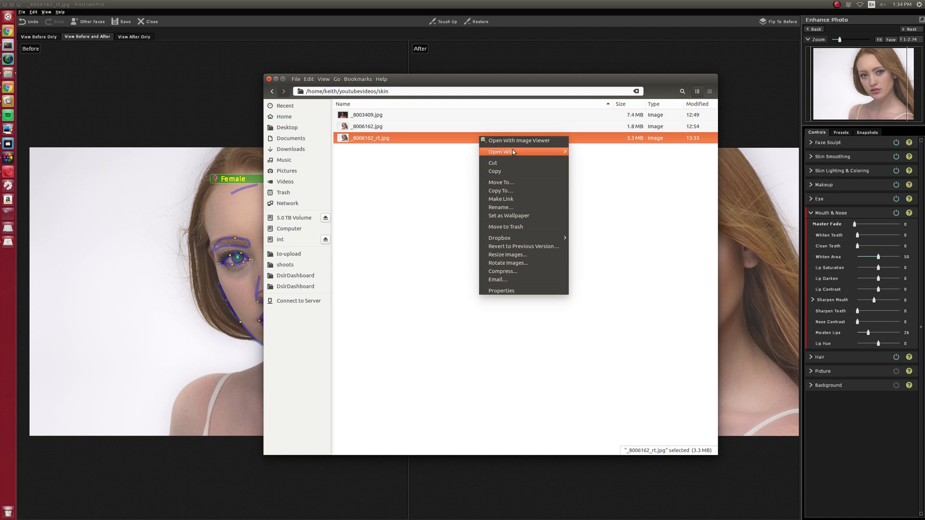
mouse_move(547, 150)
click(614, 184)
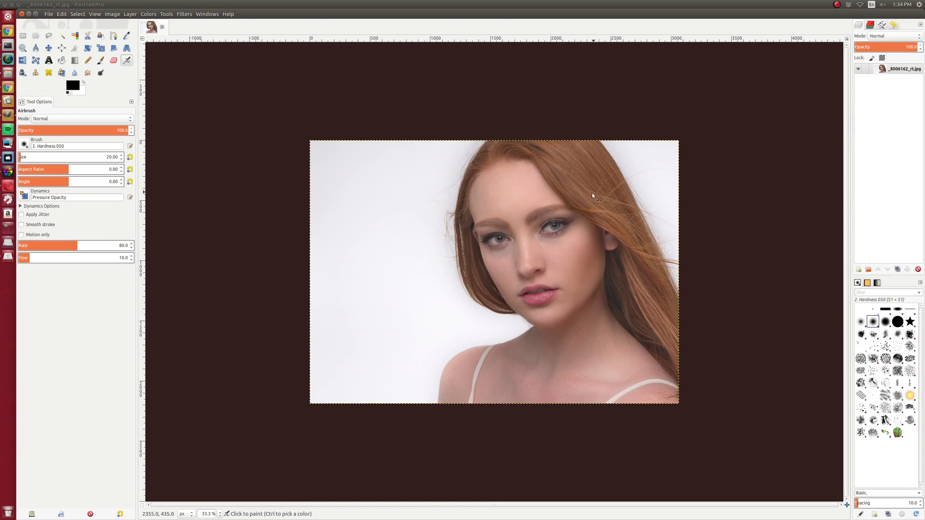
- Heal the skin beside the corner of the mouth with the Heal tool at brush size 70
scroll(567, 250, up, 1)
scroll(568, 246, up, 4)
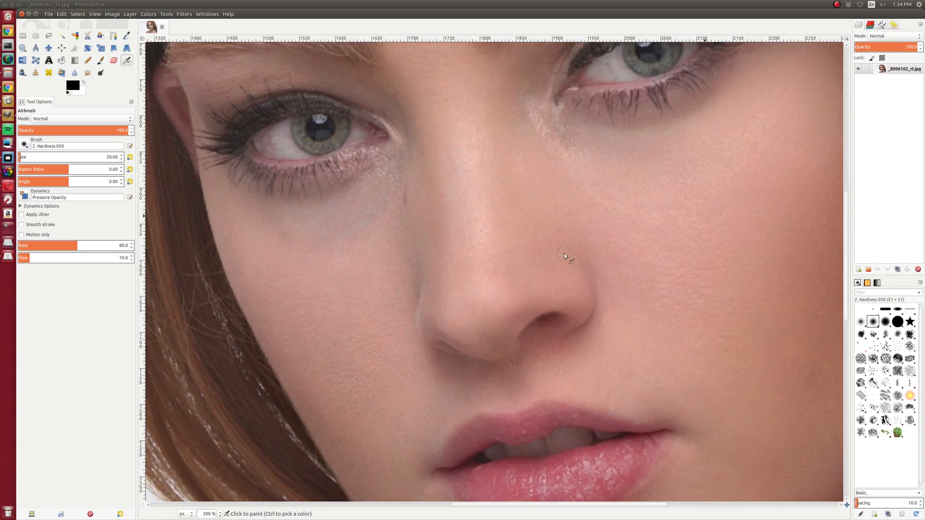
scroll(530, 270, down, 4)
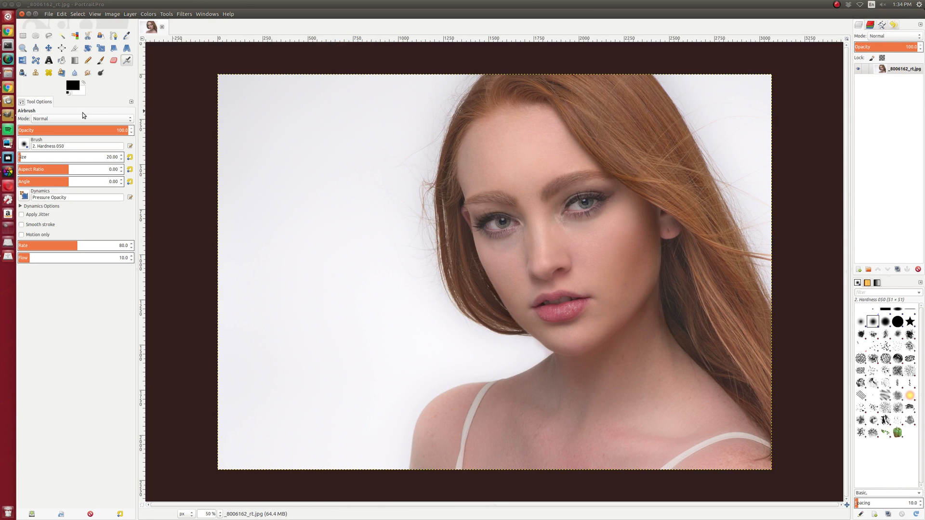
click(49, 72)
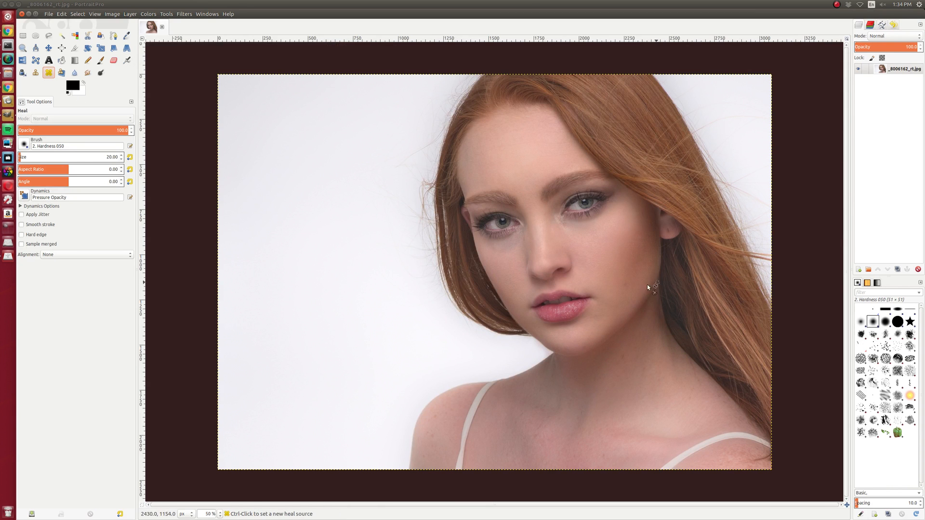
scroll(639, 291, up, 3)
scroll(618, 256, up, 4)
scroll(617, 248, up, 1)
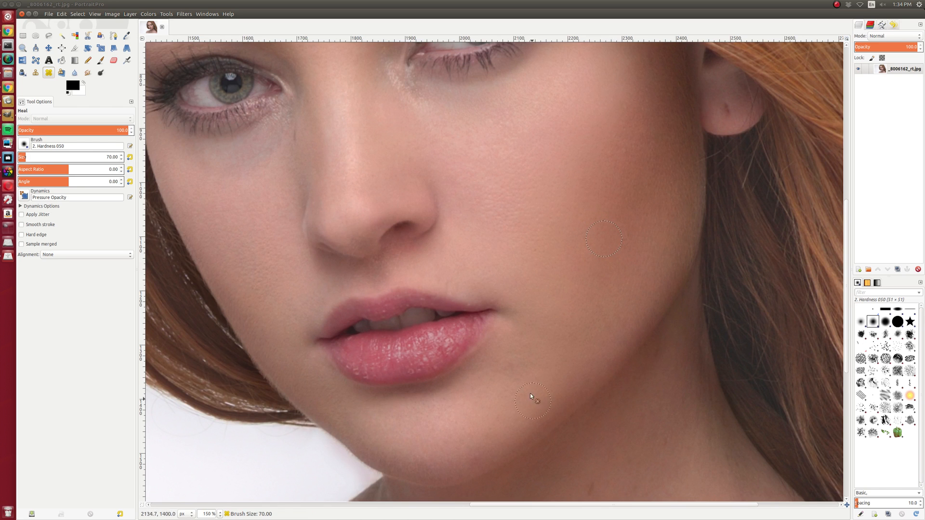
ctrl+click(544, 345)
scroll(536, 324, down, 2)
scroll(536, 328, up, 1)
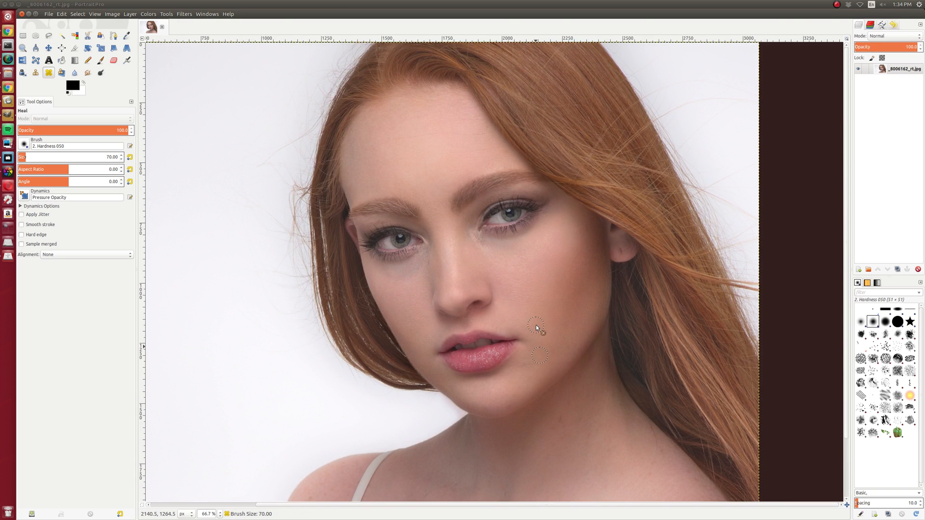
- Heal the skin between the inner eye corner and the nose with the brush reduced to size 30
scroll(434, 275, up, 1)
key(shift+bracketleft)
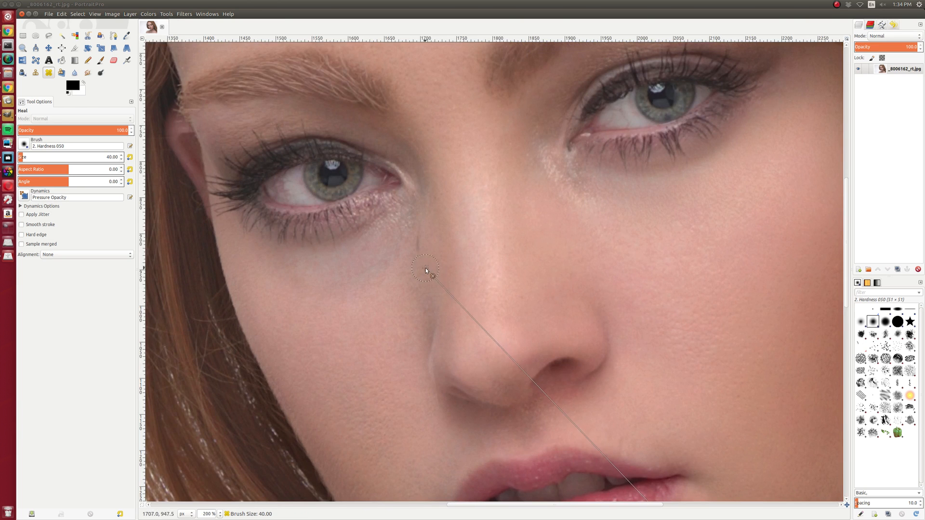
key(shift+bracketleft)
ctrl+click(431, 225)
scroll(609, 314, down, 2)
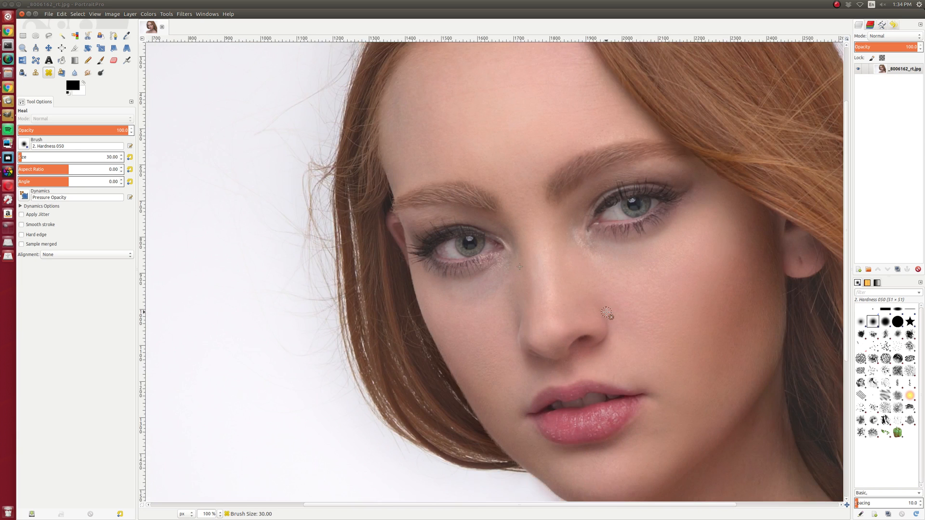
scroll(606, 314, down, 1)
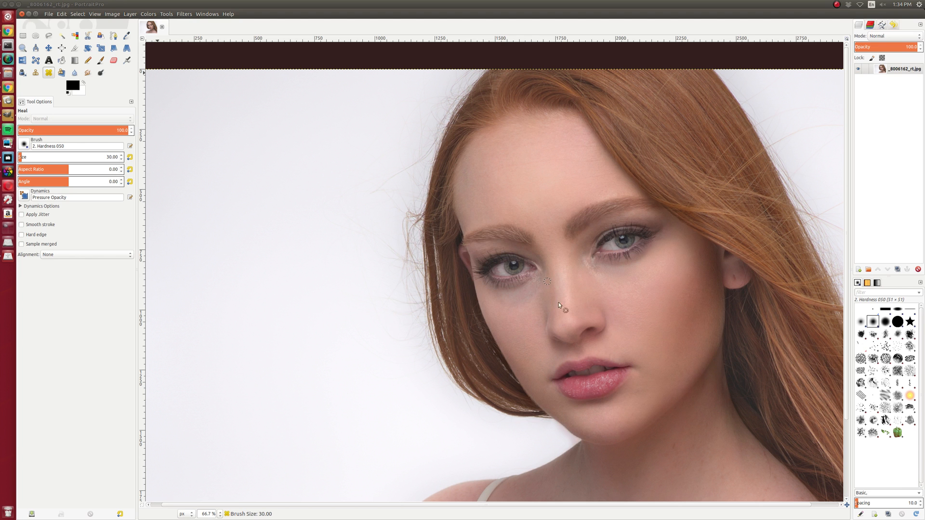
- Quit GIMP and discard the unsaved changes to the portrait
key(ctrl+q)
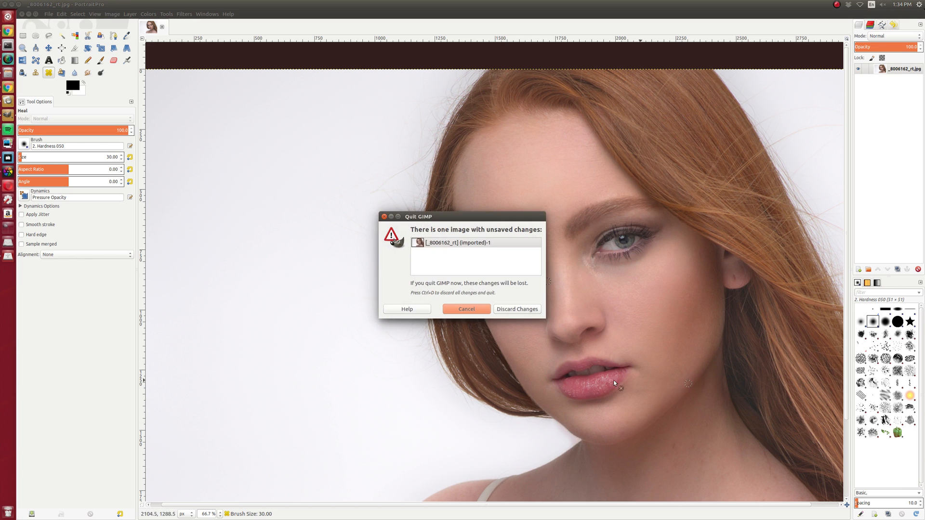
click(512, 308)
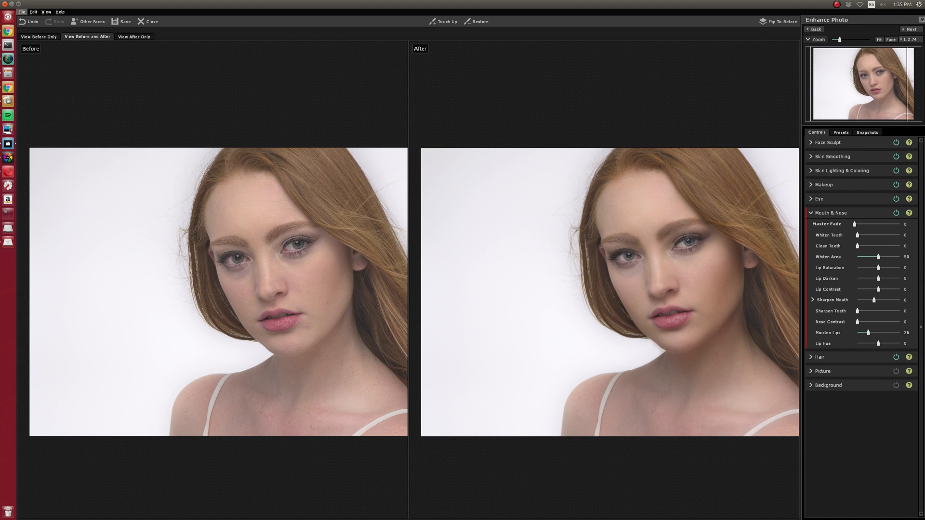
key(ctrl+o)
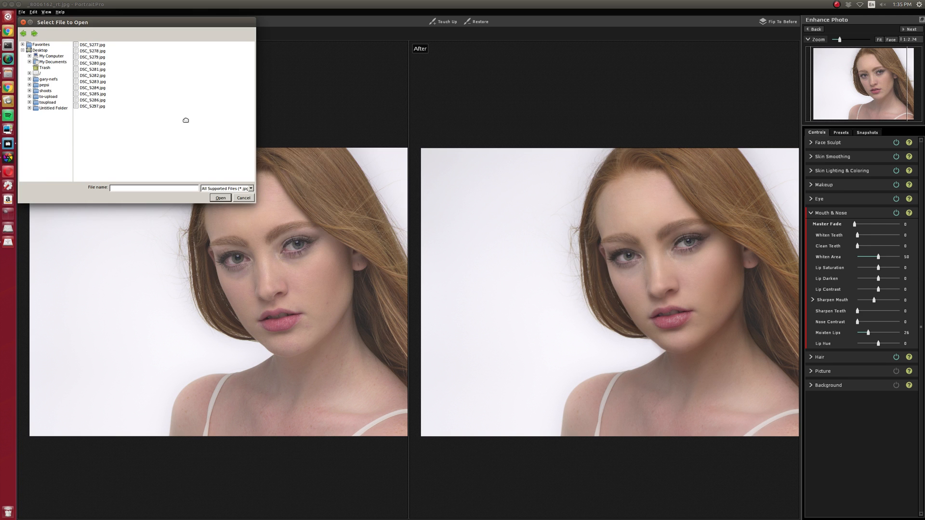
drag(185, 119, 556, 247)
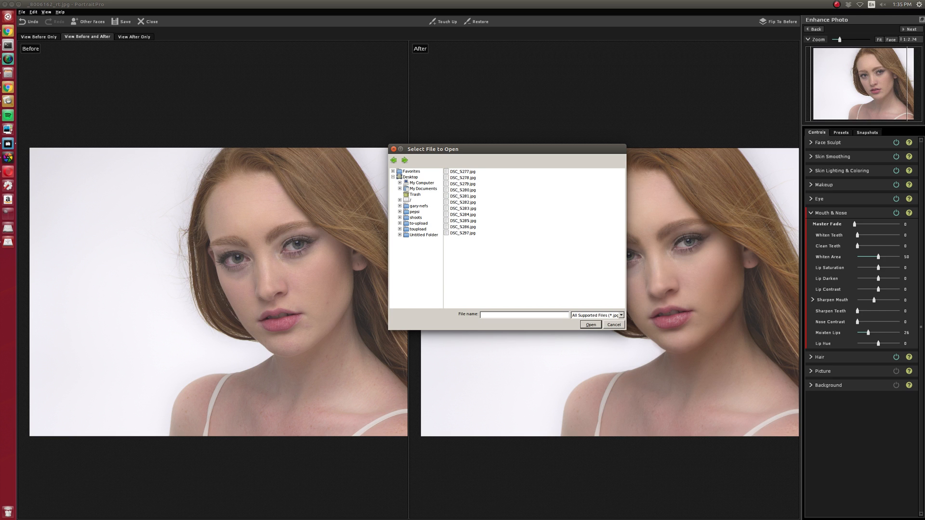
key(alt+Tab)
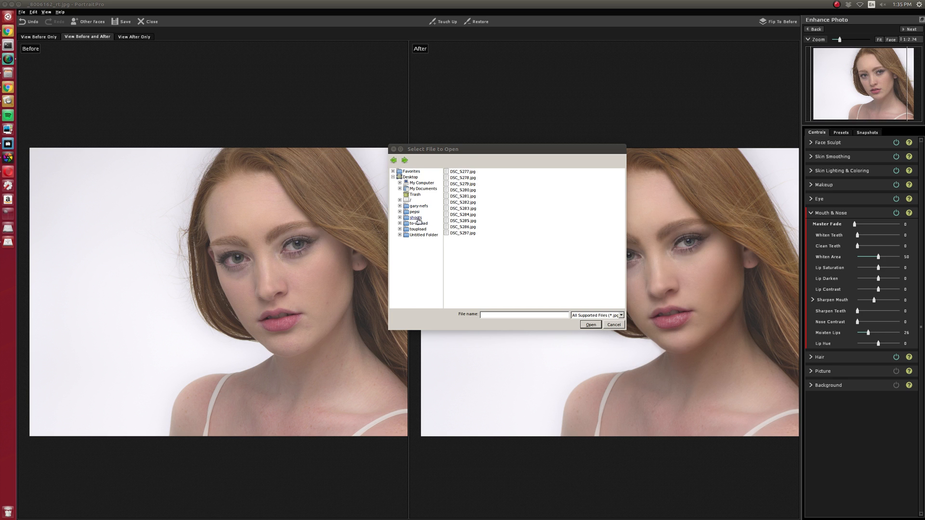
click(461, 171)
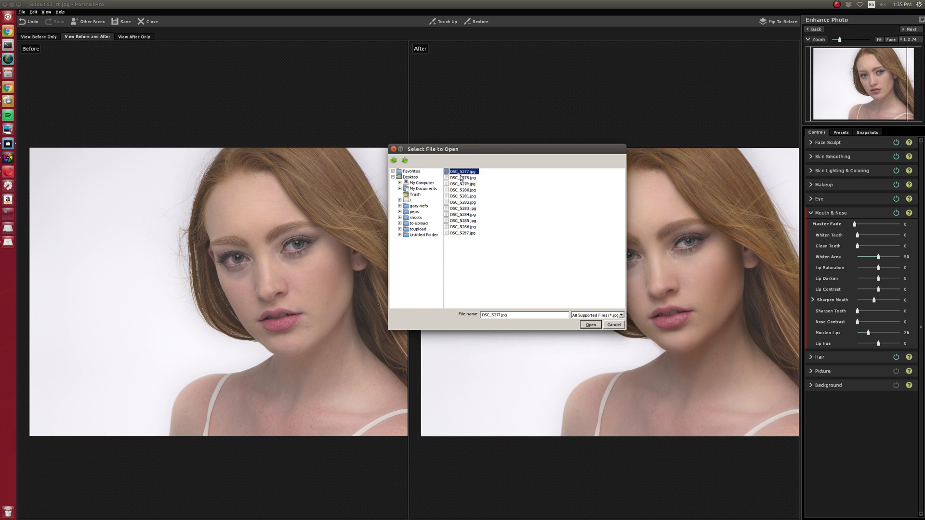
click(468, 184)
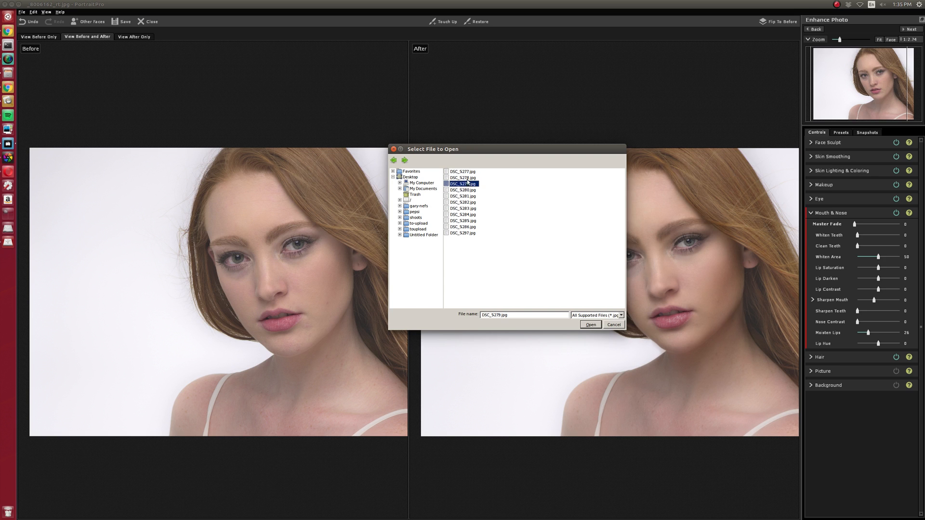
click(463, 191)
click(464, 196)
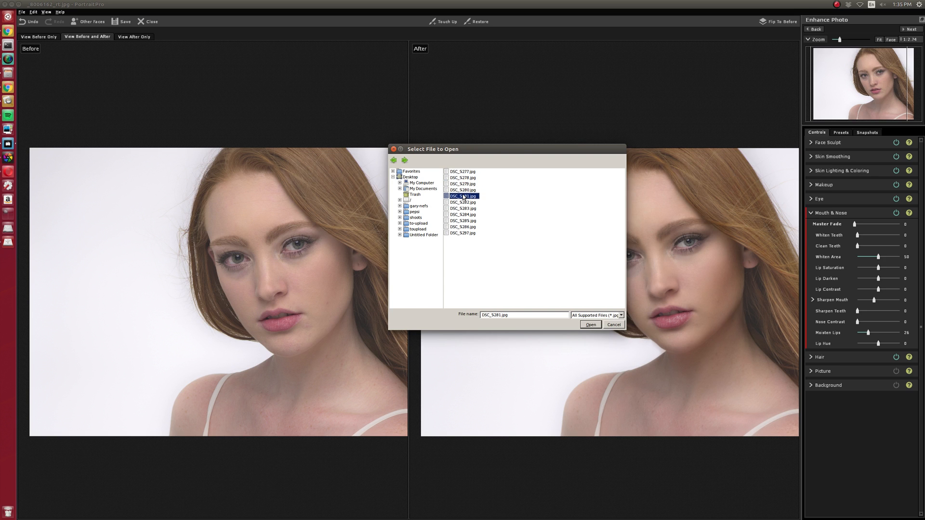
click(460, 172)
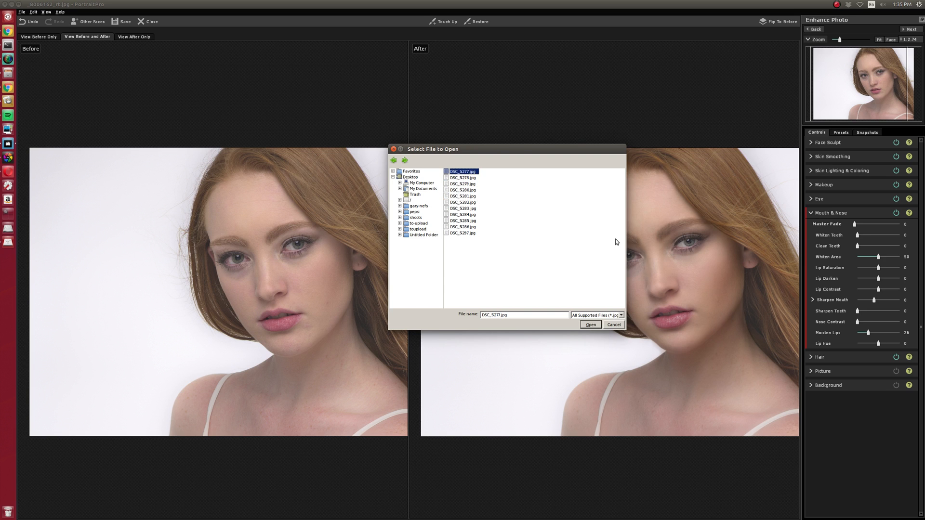
click(612, 325)
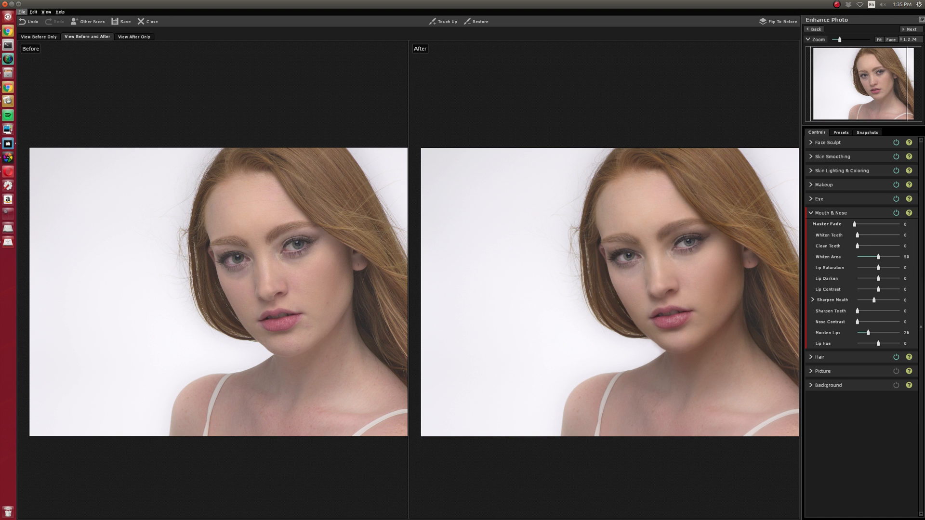
- Close PortraitPro, relaunch PortraitPro Studio Max 17 from the desktop and maximize its window
click(11, 4)
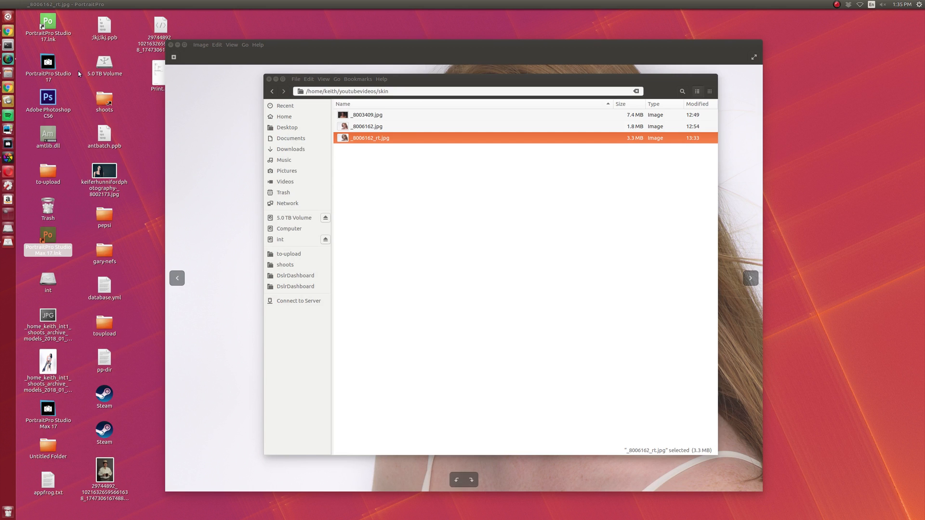
click(53, 242)
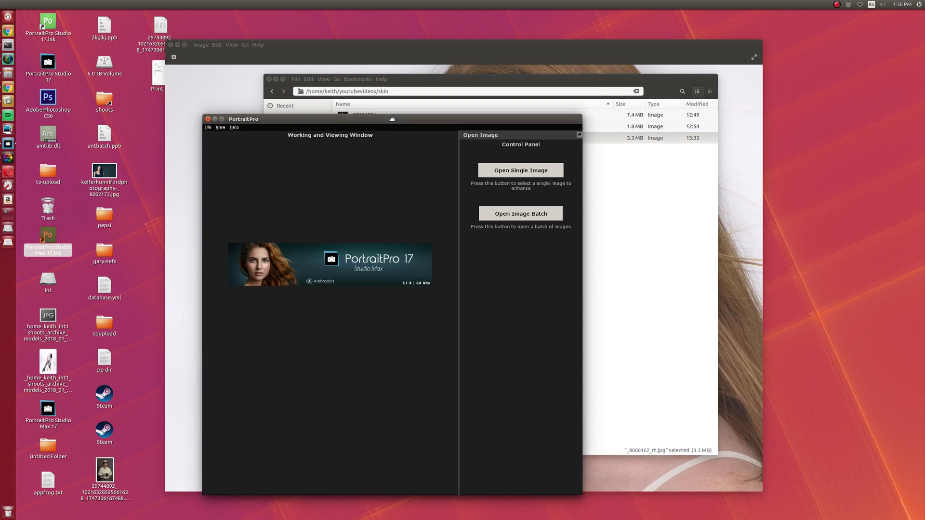
double_click(487, 120)
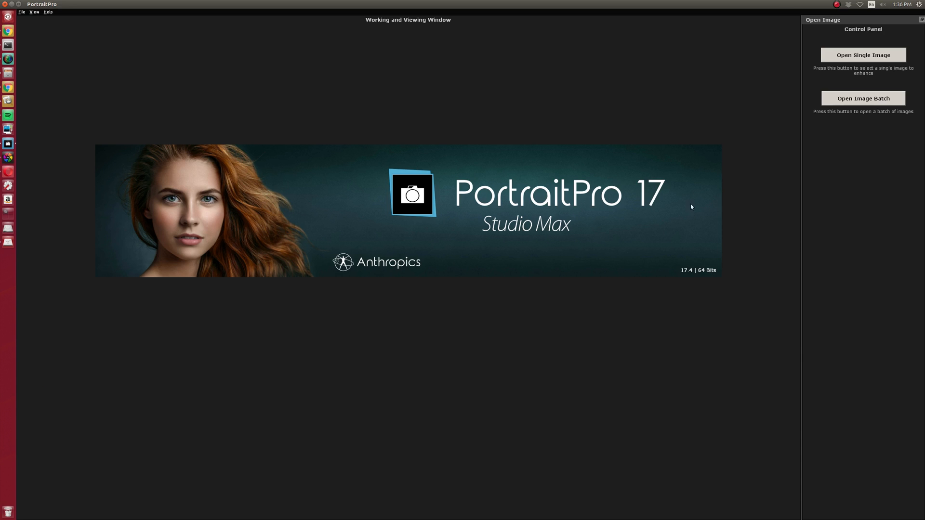
- Open all images from DSC_5277.jpg through DSC_5297.jpg as a batch with Auto Save turned off
click(893, 102)
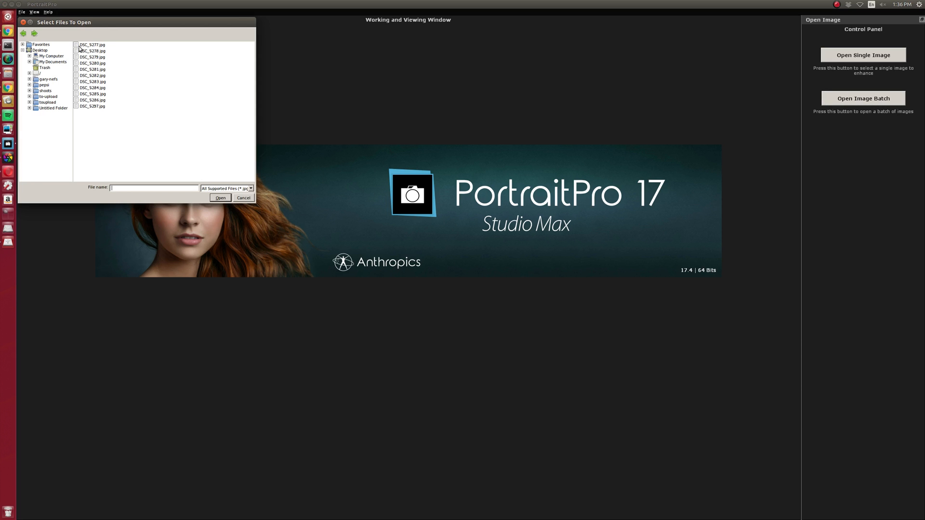
click(81, 45)
shift+click(98, 106)
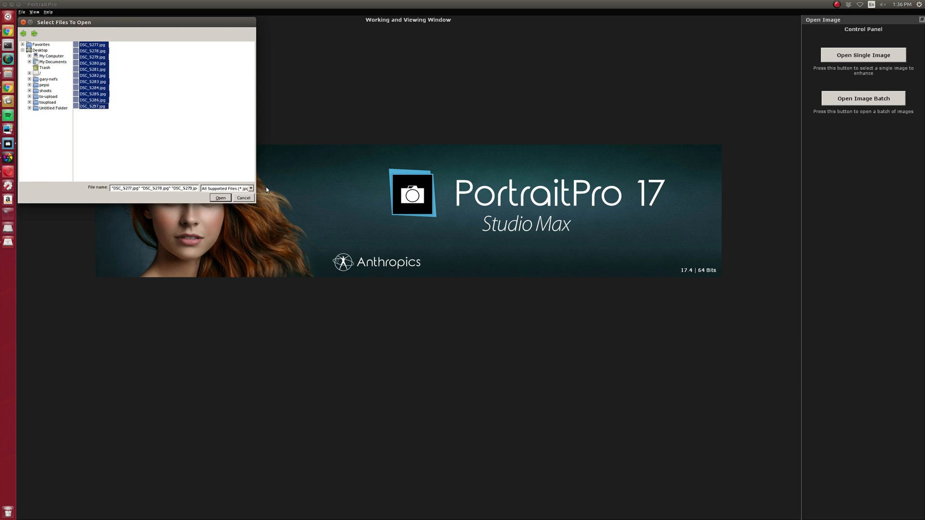
click(220, 197)
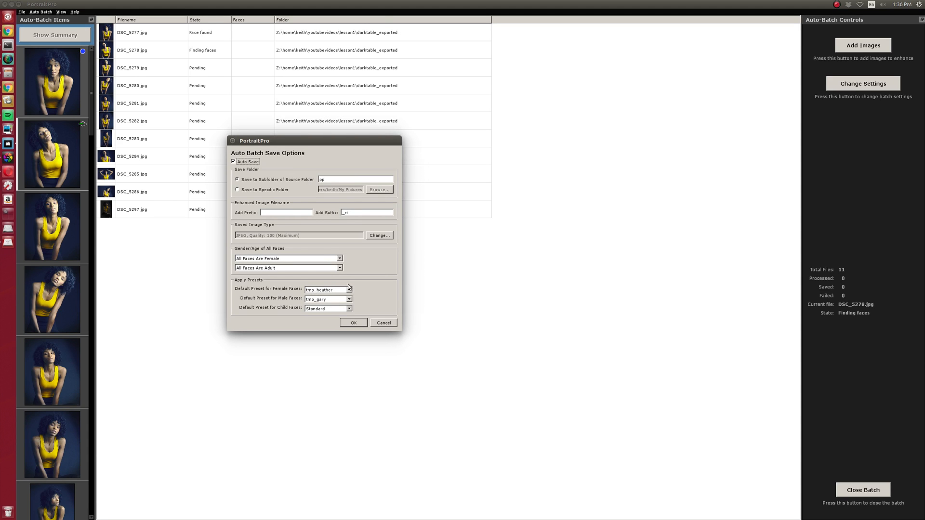
click(235, 163)
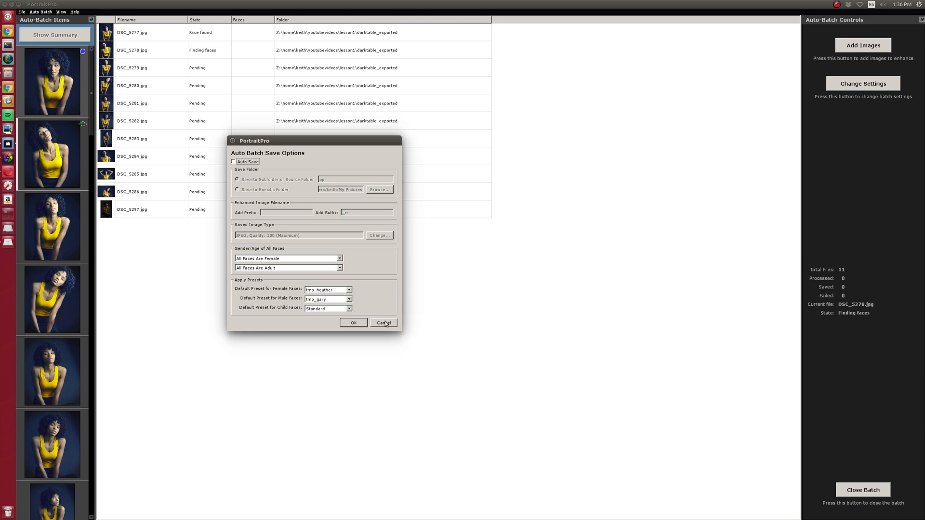
click(354, 323)
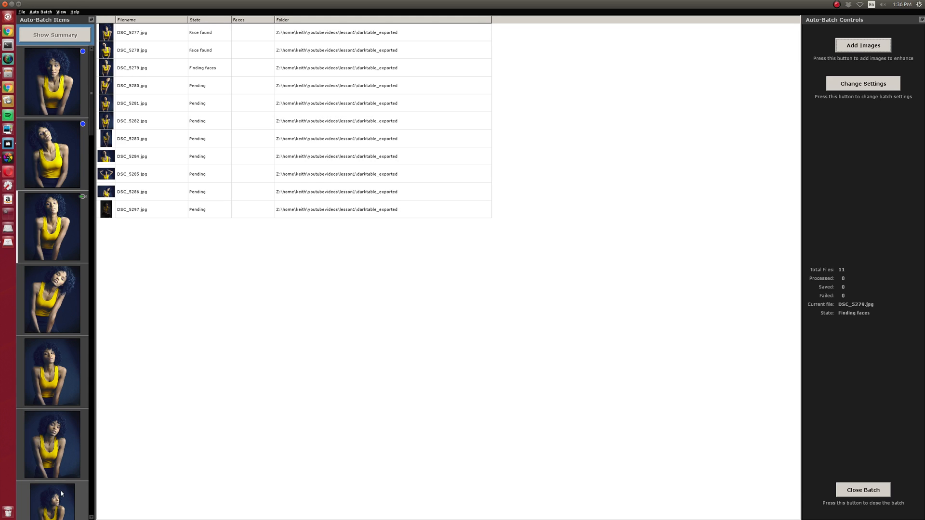
- Look through the thumbnails of the batch images while their faces are being detected
scroll(59, 485, down, 1)
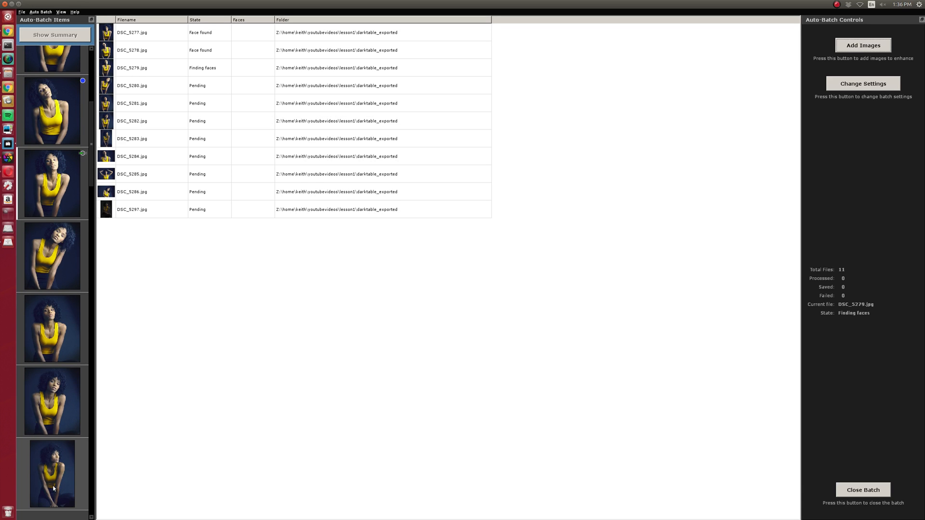
scroll(63, 462, down, 1)
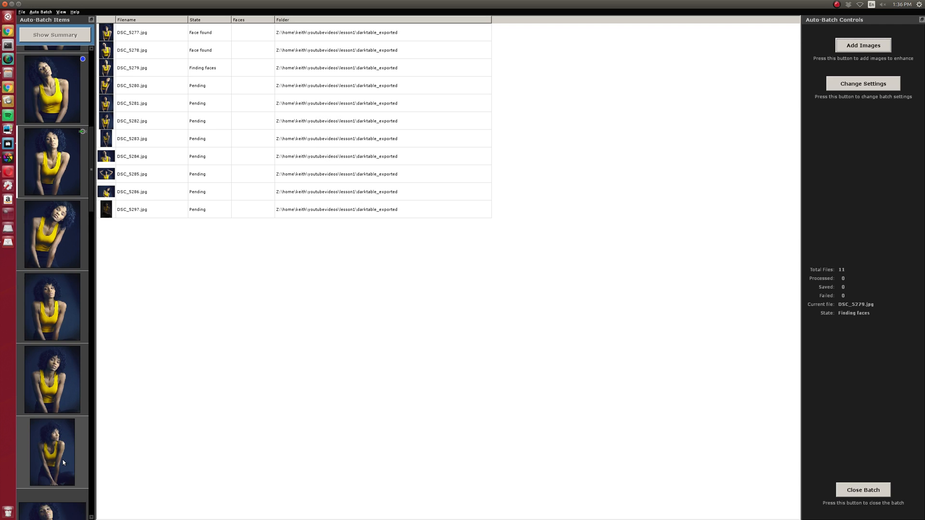
scroll(48, 426, down, 5)
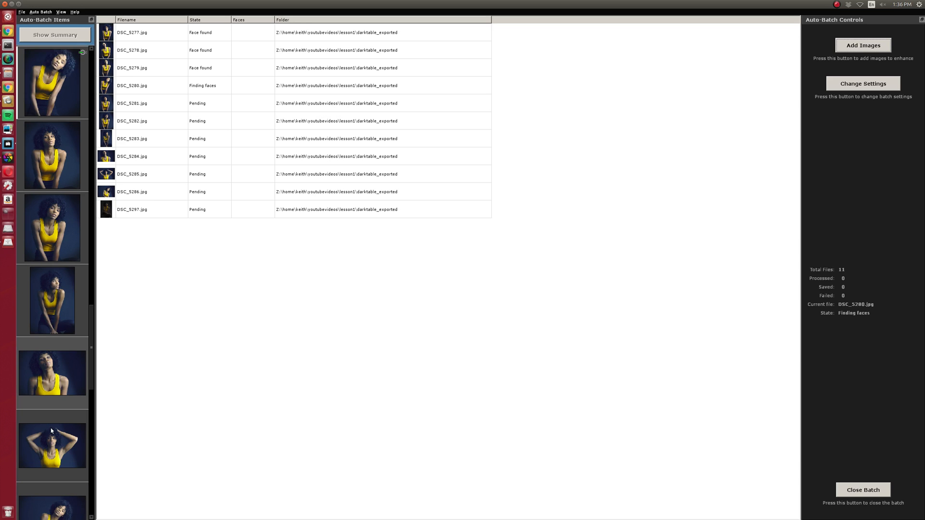
scroll(50, 425, down, 1)
scroll(51, 385, up, 6)
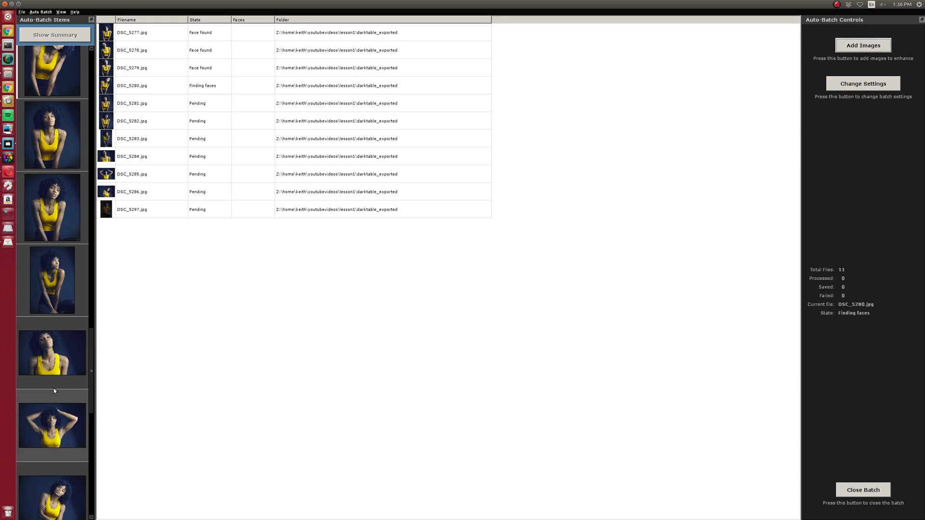
scroll(51, 383, up, 2)
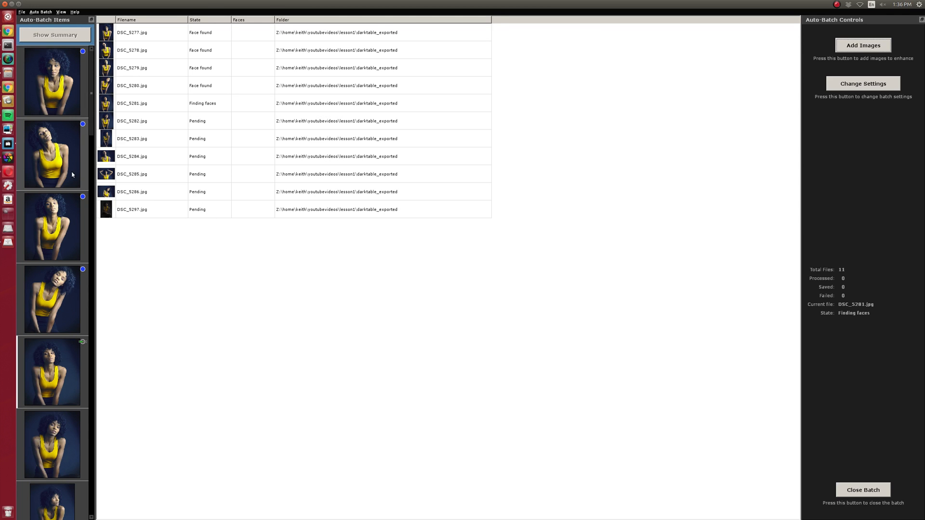
scroll(70, 187, down, 2)
scroll(69, 189, down, 3)
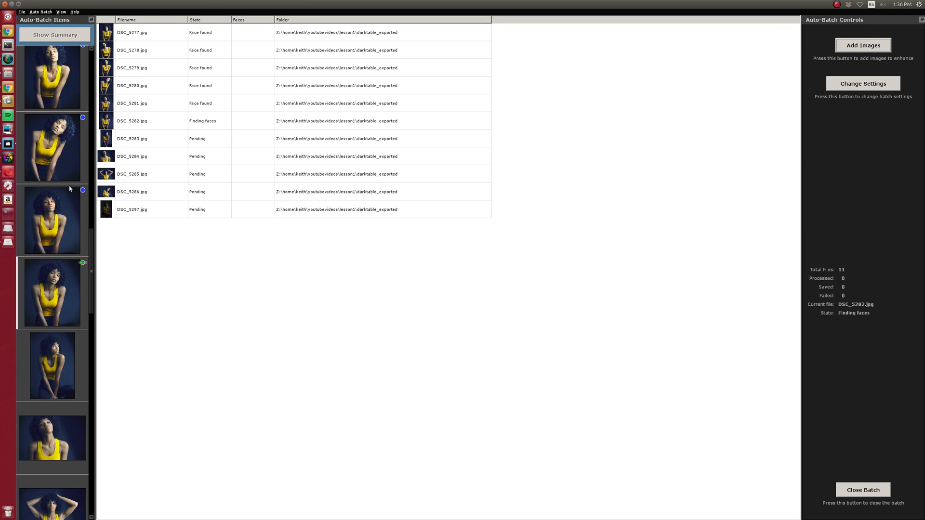
scroll(69, 188, up, 7)
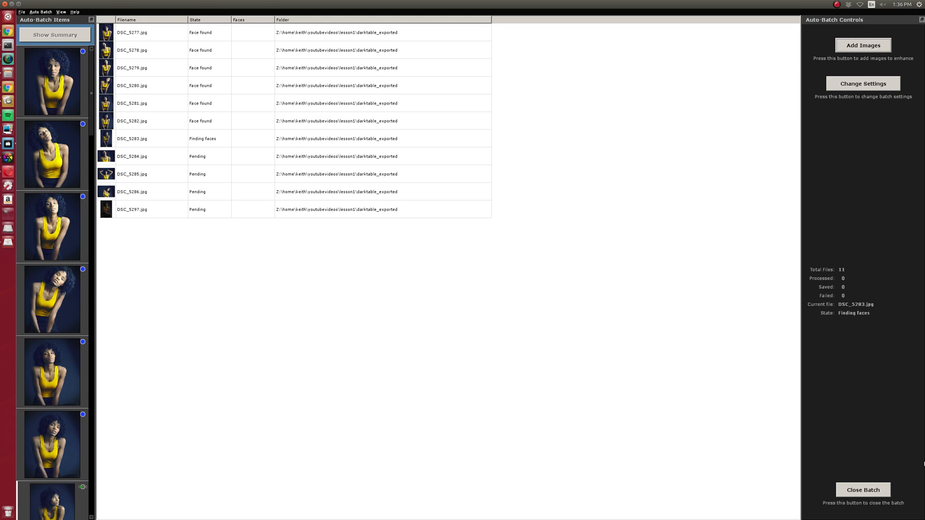
- Open the Auto Batch save options, turn Auto Save on to review its folder, filename and preset settings, and turn it back off
click(843, 86)
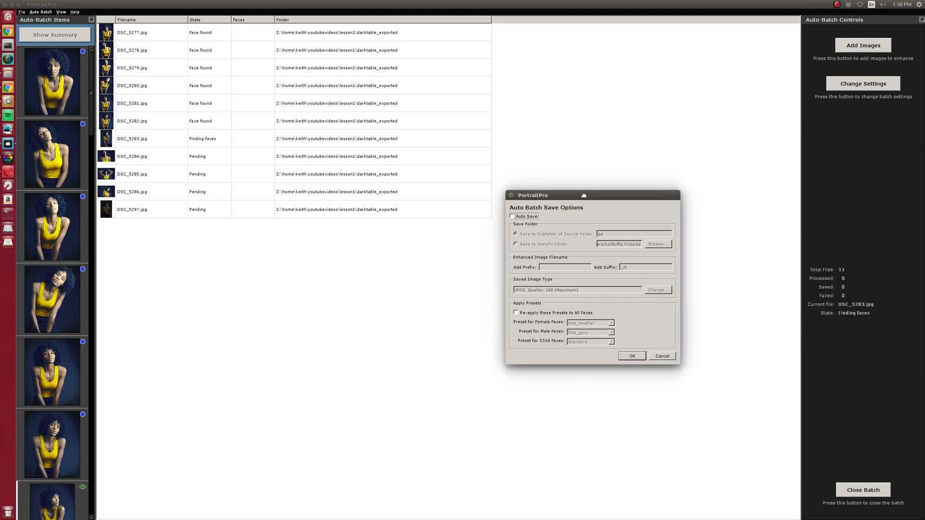
click(507, 217)
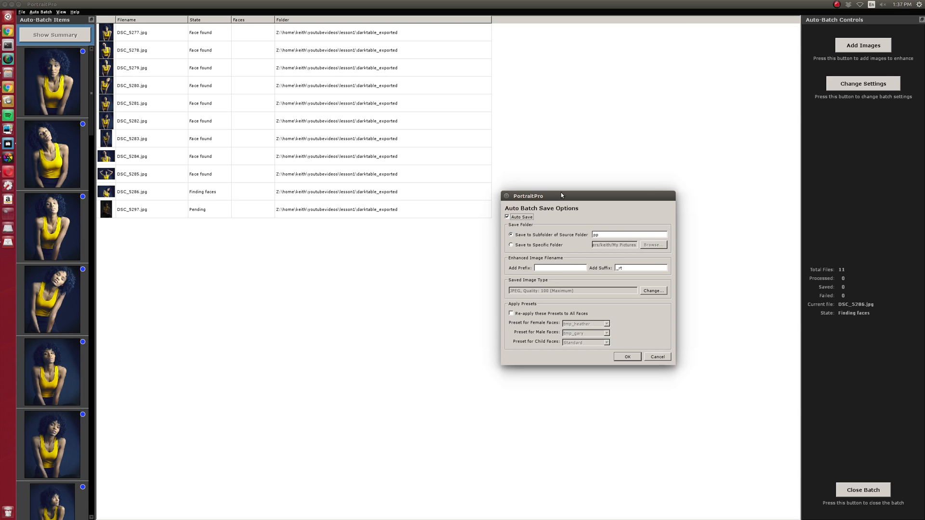
drag(561, 194, 561, 199)
click(508, 220)
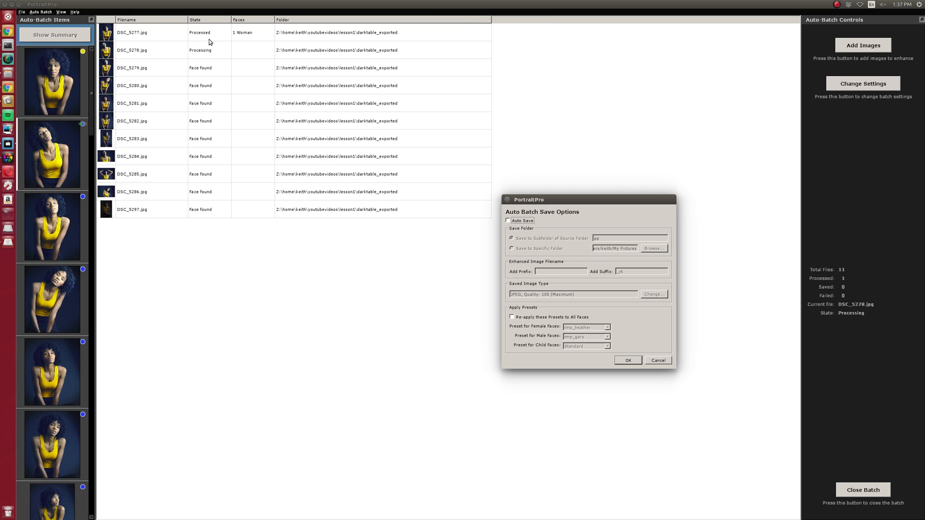
- Check the edition comparison on the PortraitPro website, and return to PortraitPro to dismiss the batch save options without changes
key(ctrl+alt+Left)
key(ctrl+alt+Right)
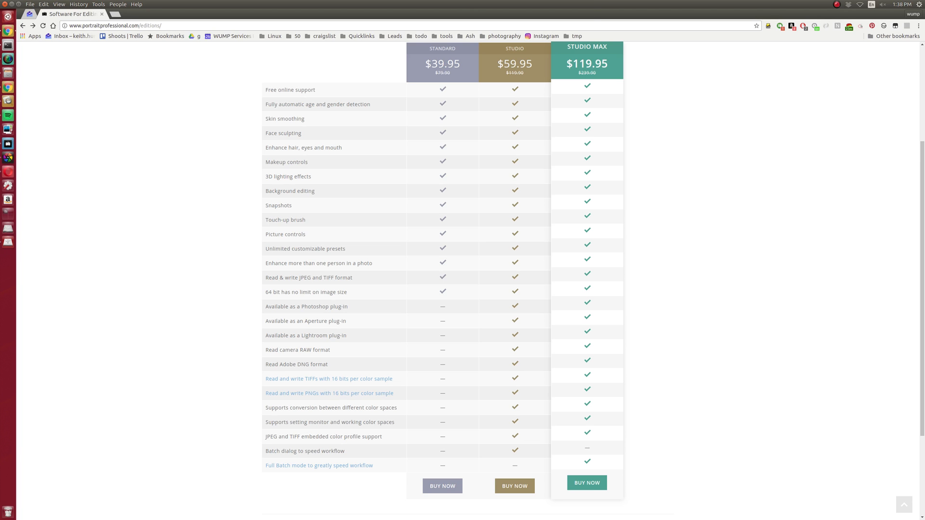
key(alt+Tab)
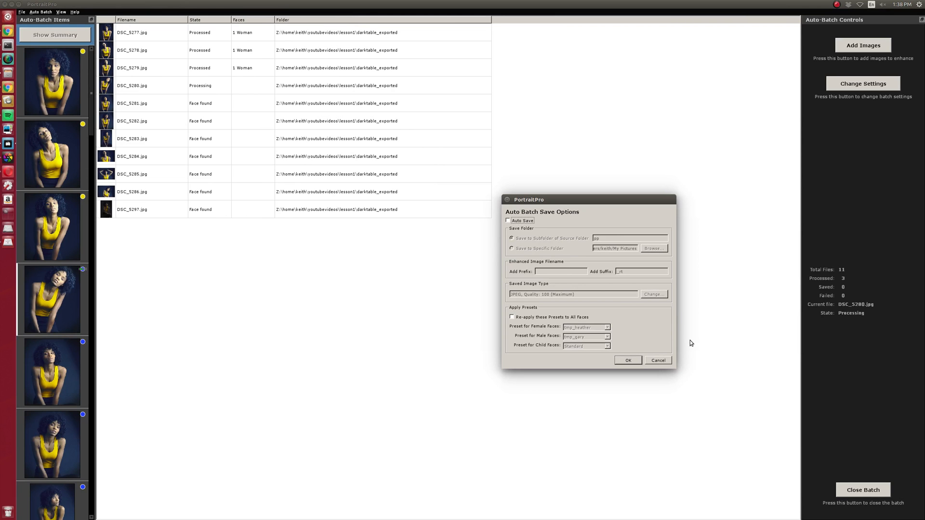
click(659, 361)
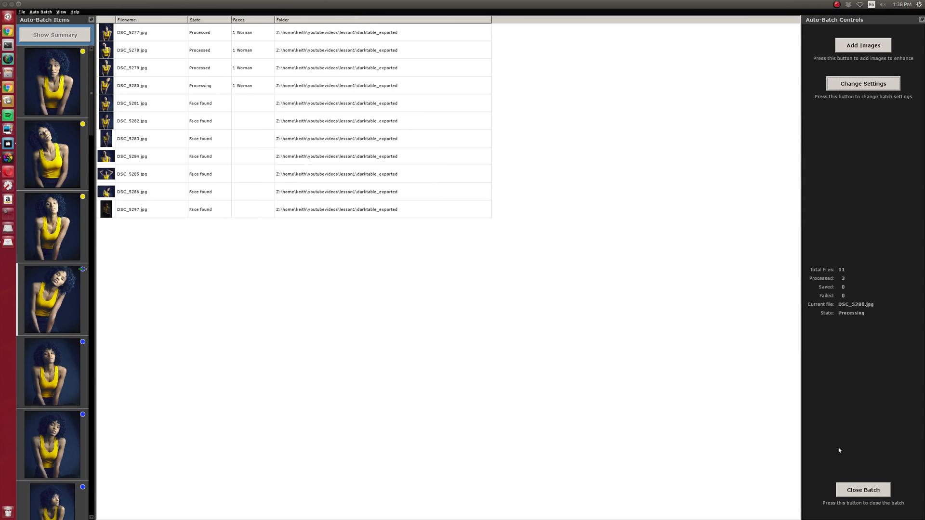
- Try to close the batch, and move the PortraitPro window out of the way of the file manager
click(855, 494)
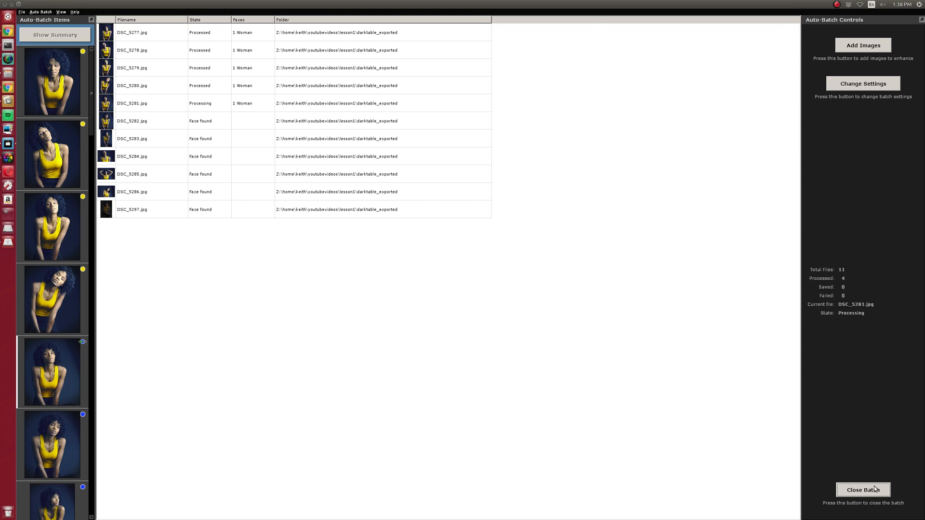
drag(533, 3, 544, 172)
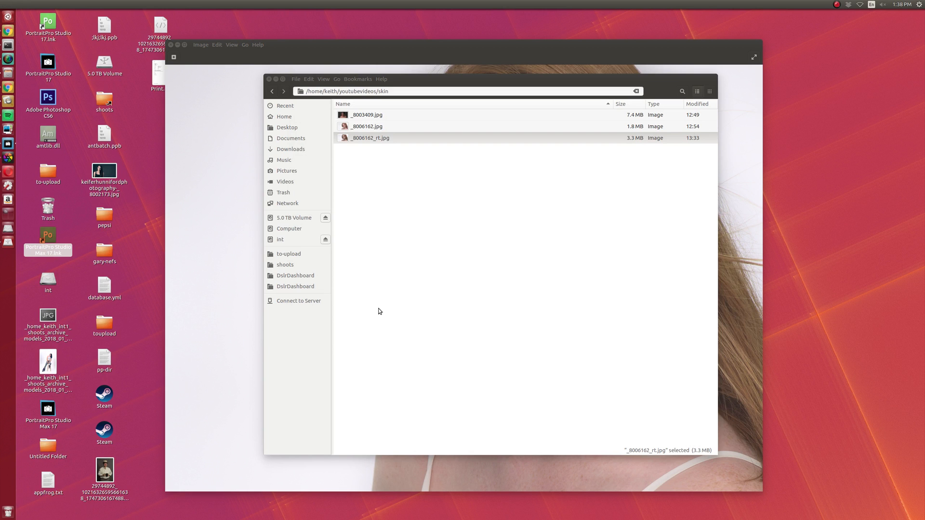
- Select all three images in the skin folder and check which applications are offered for opening them
click(375, 117)
shift+click(376, 137)
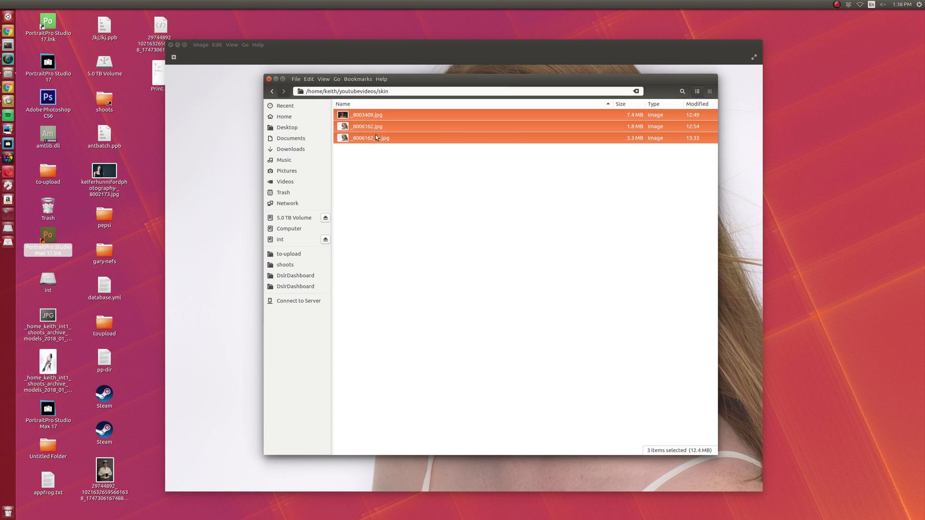
right_click(376, 138)
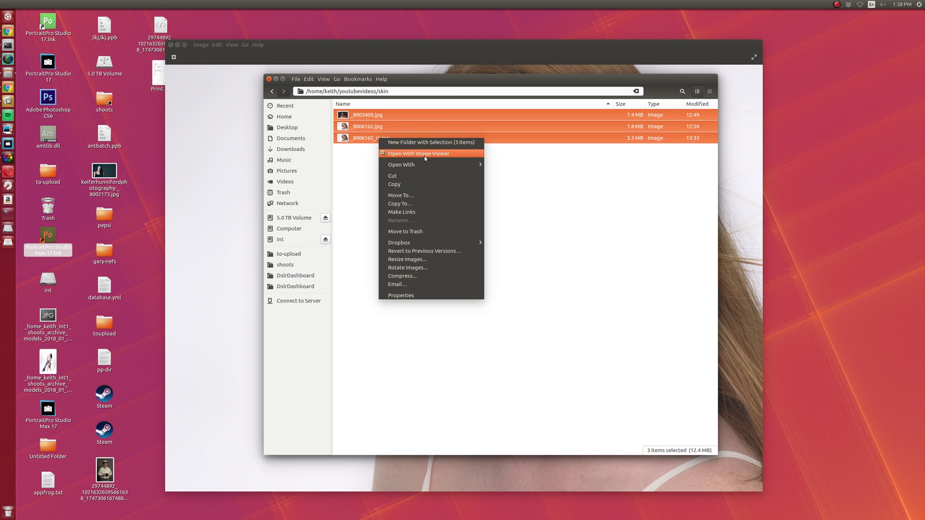
mouse_move(429, 165)
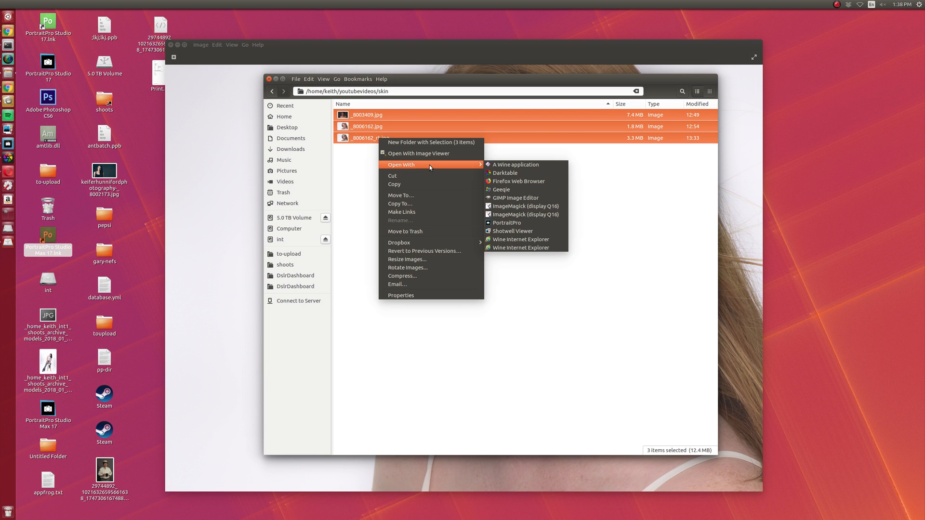
click(637, 265)
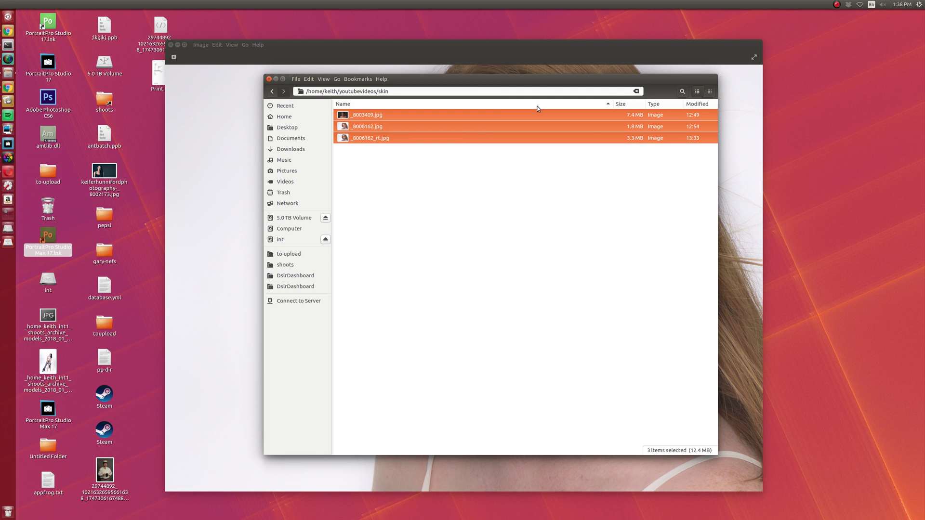
- Clear the file manager away from the image viewer and compare the original portrait with its retouched version by switching between them repeatedly
drag(540, 80, 728, 129)
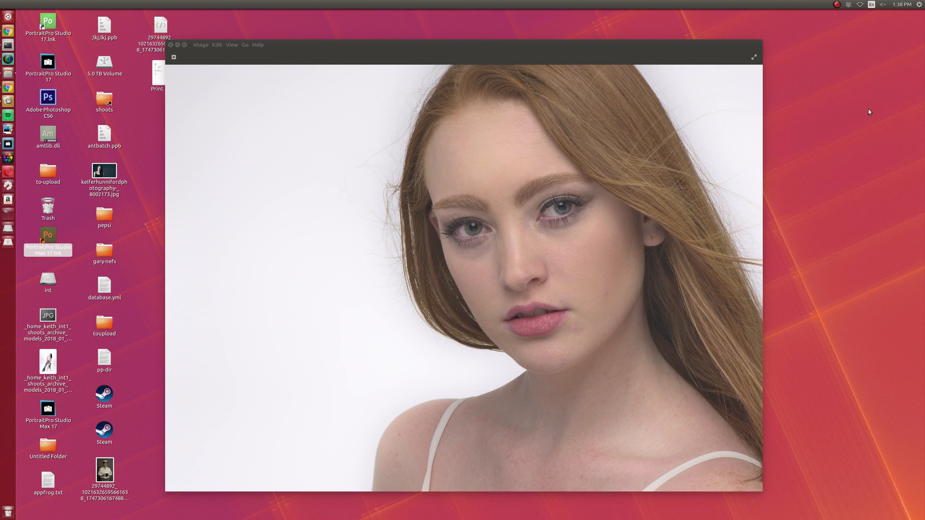
drag(594, 46, 631, 39)
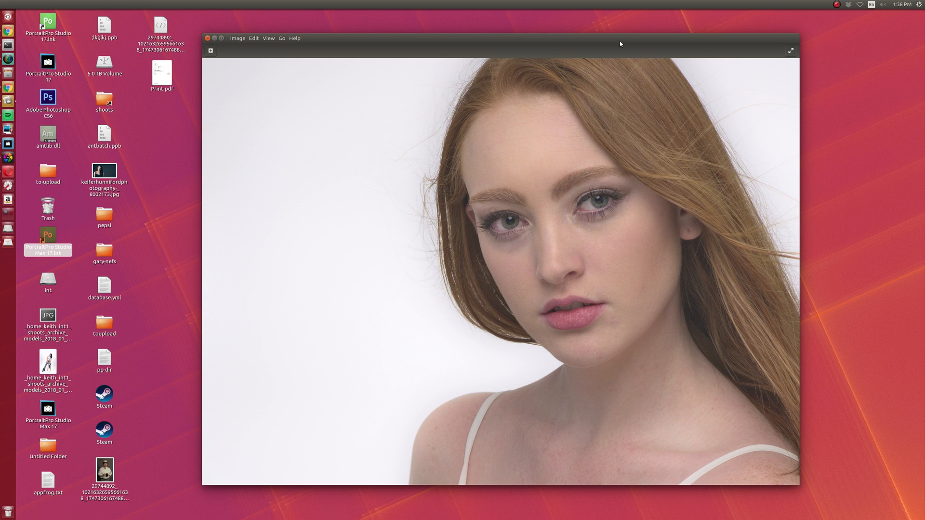
key(Right)
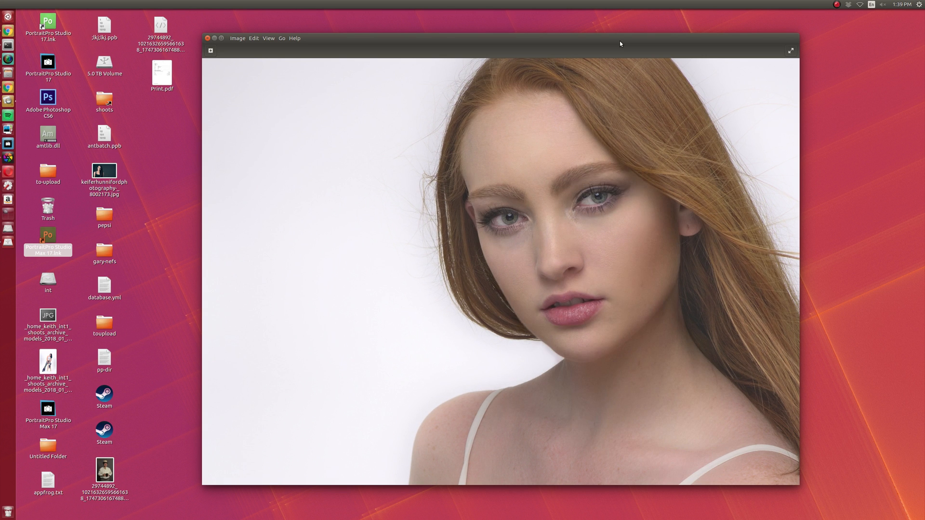
key(Left)
key(Right)
key(Left)
key(Right)
key(Right)
key(Left)
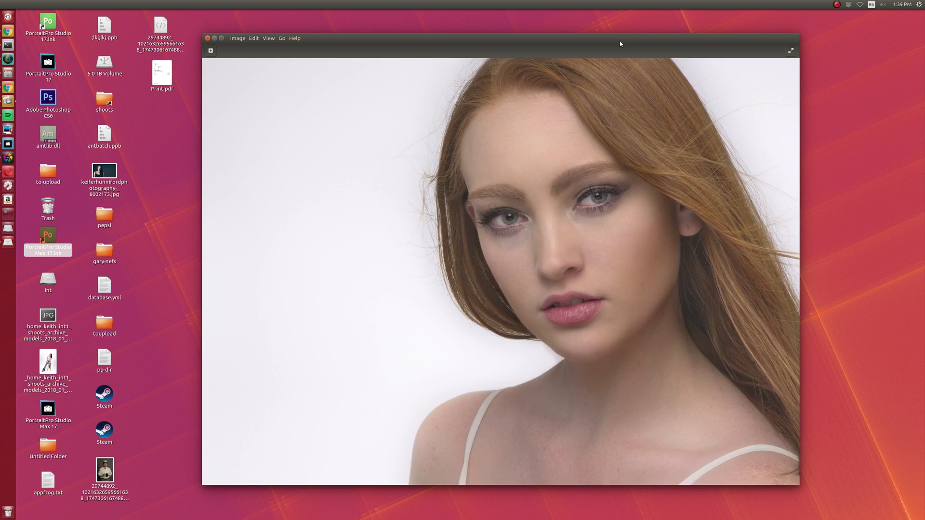